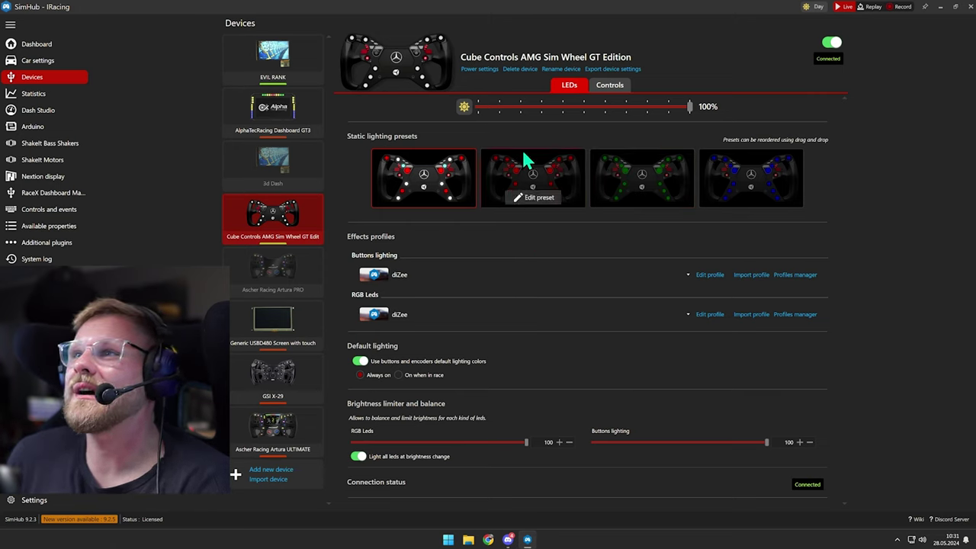
# - Review the effects in the buttons lighting profile of the Cube Controls AMG wheel and close its LED editor
pyautogui.click(709, 275)
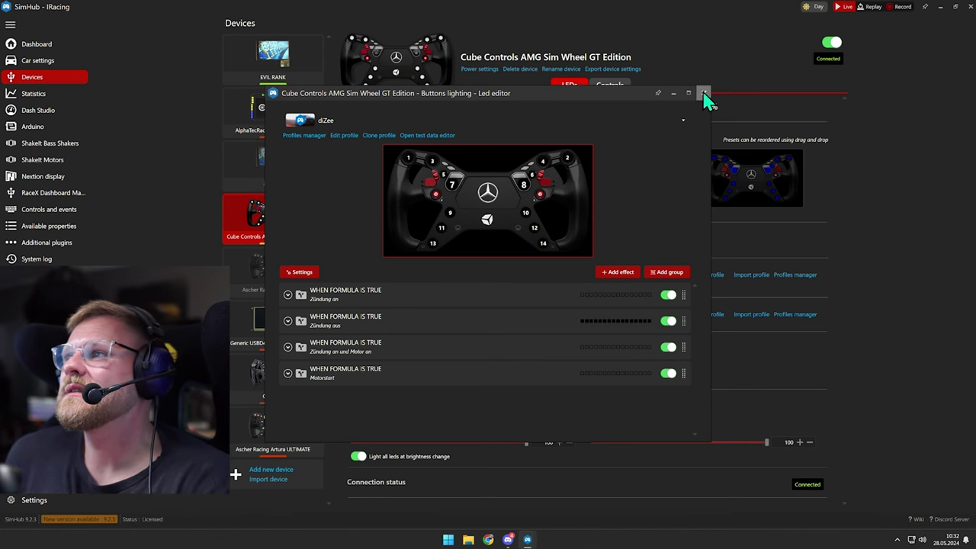
pyautogui.click(703, 93)
# - Browse the main dashboards available for the AlphaTecRacing Dashboard GT3 without choosing a different one
pyautogui.moveTo(309, 231)
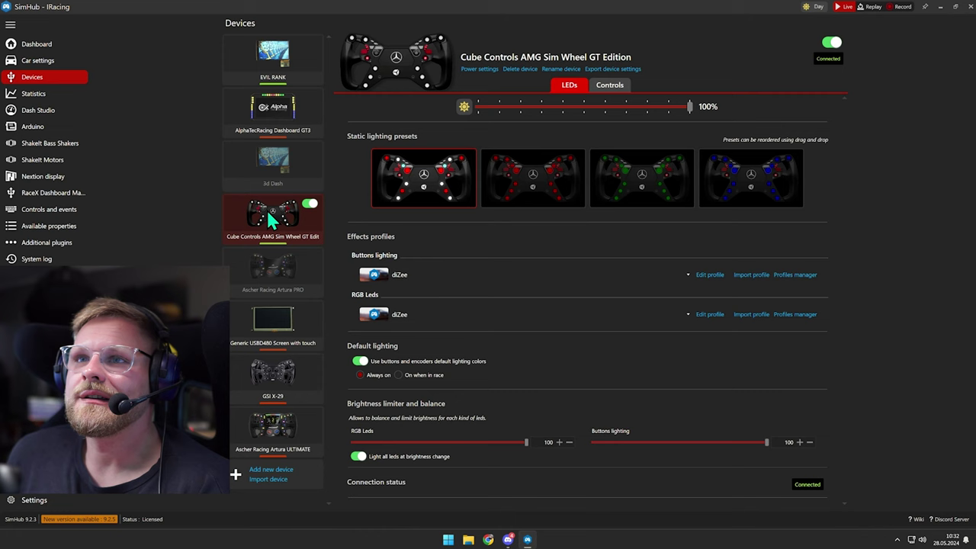
pyautogui.moveTo(303, 128)
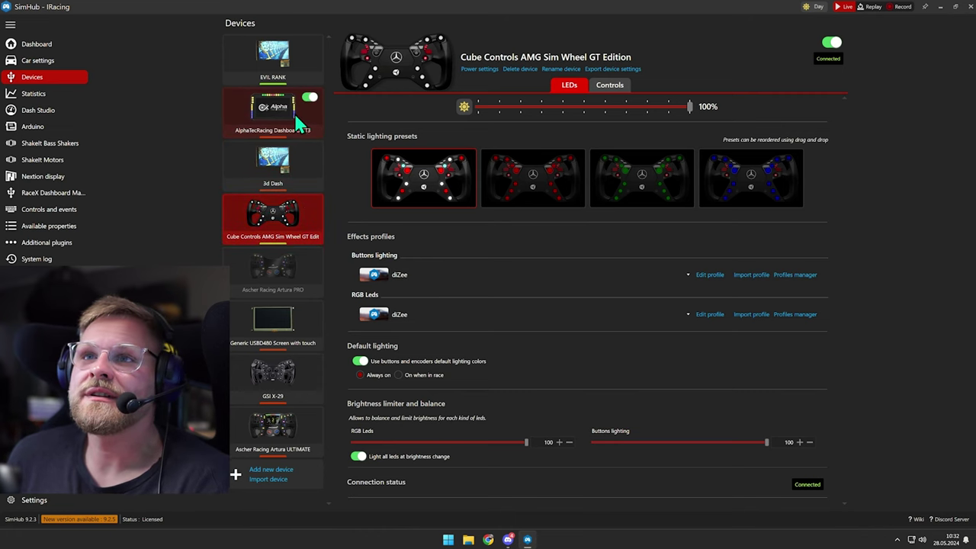
pyautogui.click(281, 111)
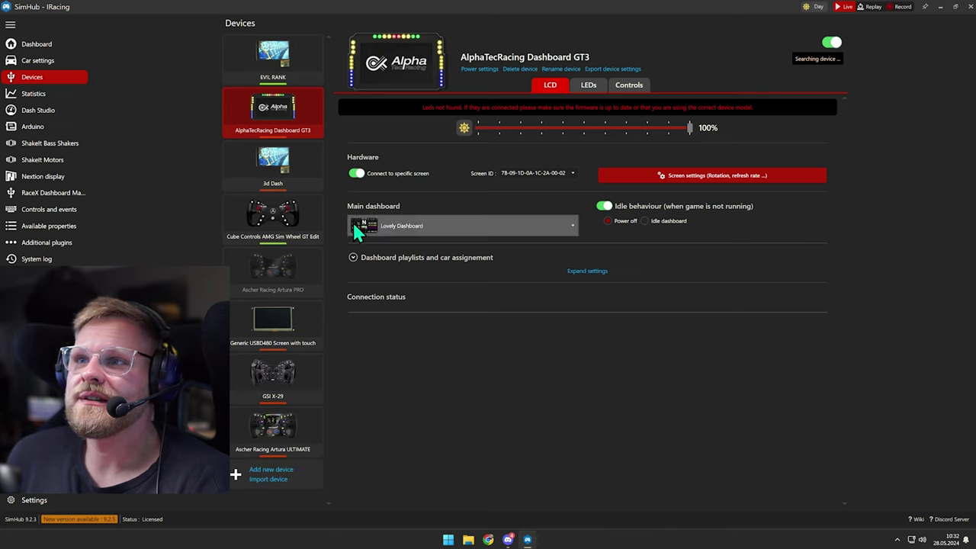
pyautogui.click(435, 226)
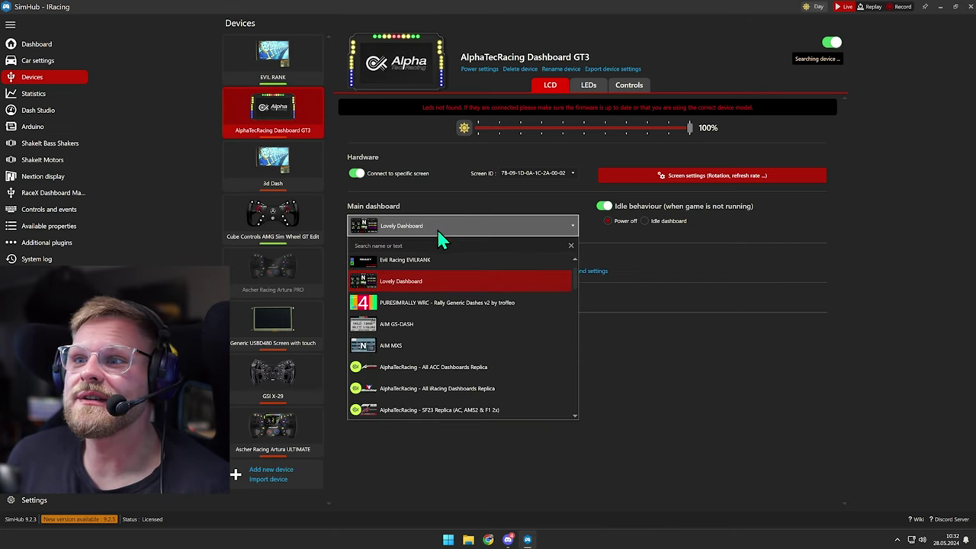
pyautogui.scroll(-10, 450, 330)
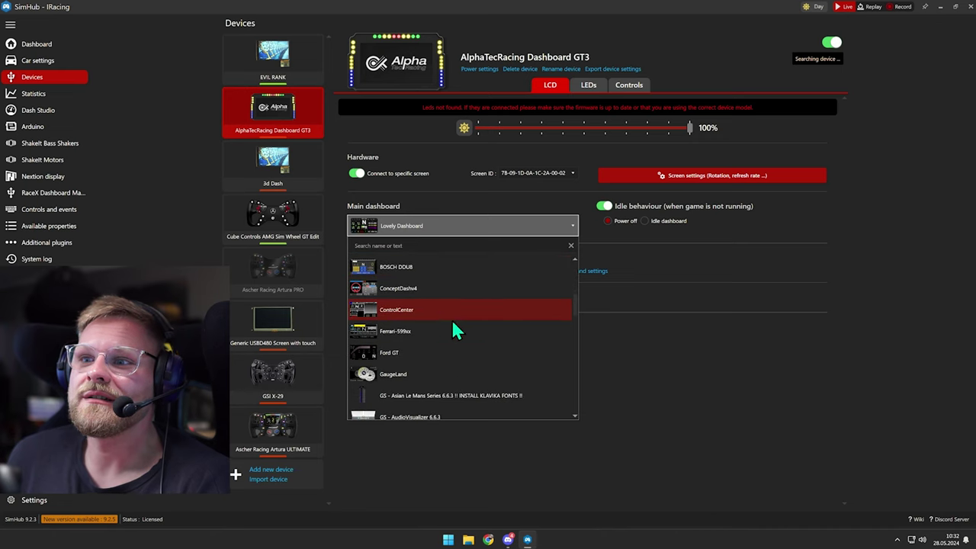
pyautogui.scroll(-8, 453, 330)
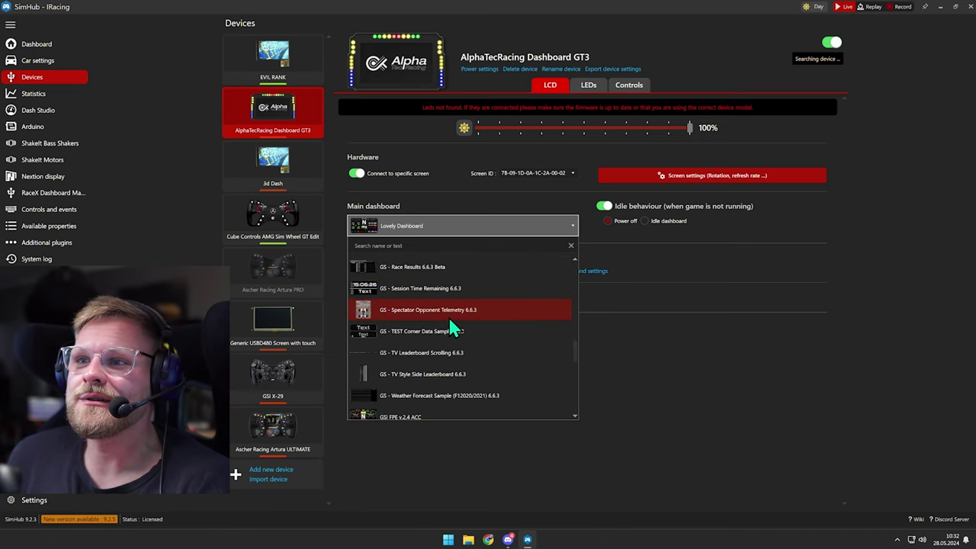
pyautogui.scroll(-1, 450, 326)
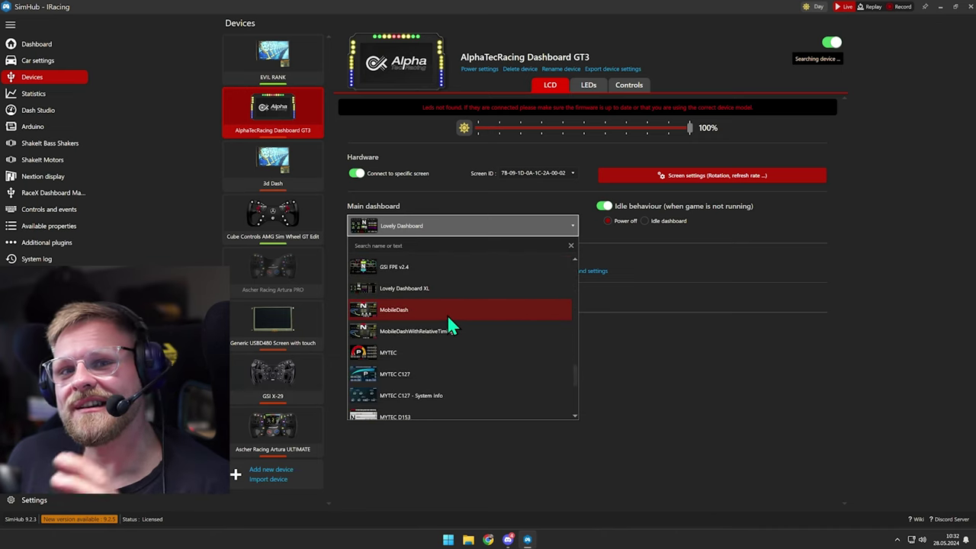
pyautogui.scroll(6, 447, 315)
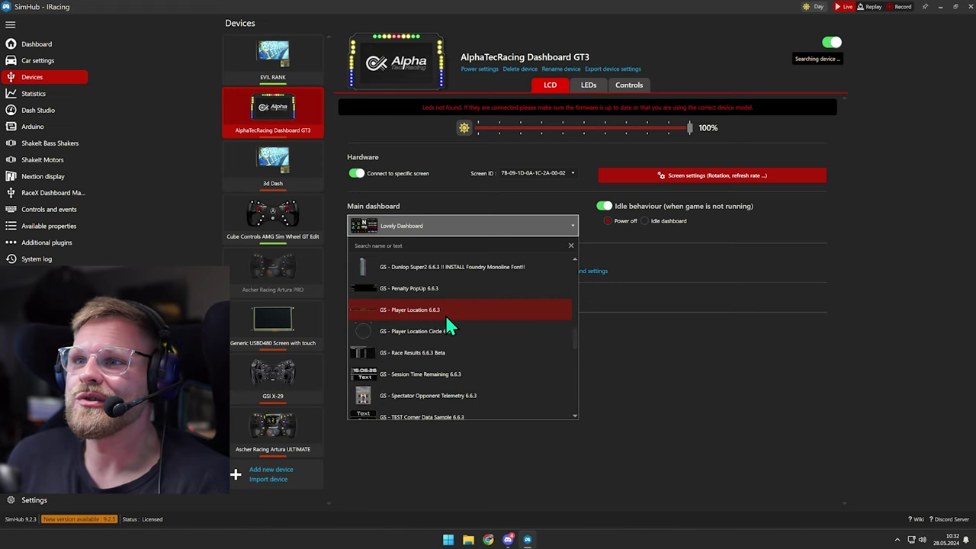
pyautogui.scroll(15, 445, 315)
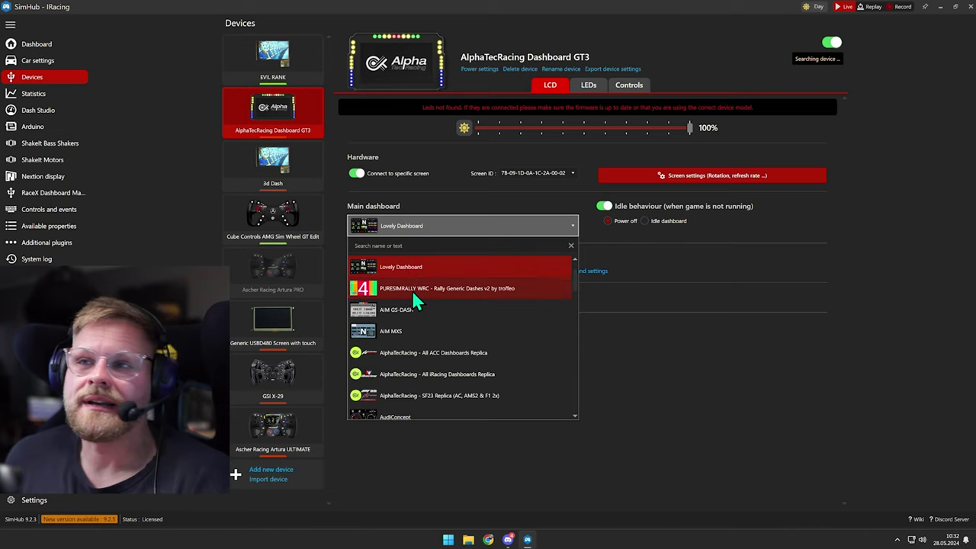
pyautogui.click(632, 307)
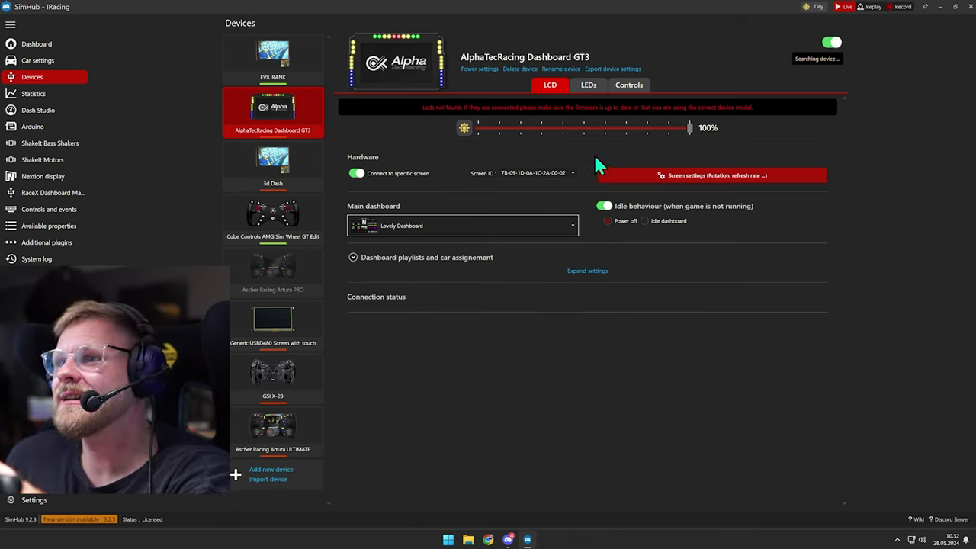
# - Review the effects in the AlphaTecRacing Dashboard GT3's RGB LED profile and close the LED editor
pyautogui.click(588, 87)
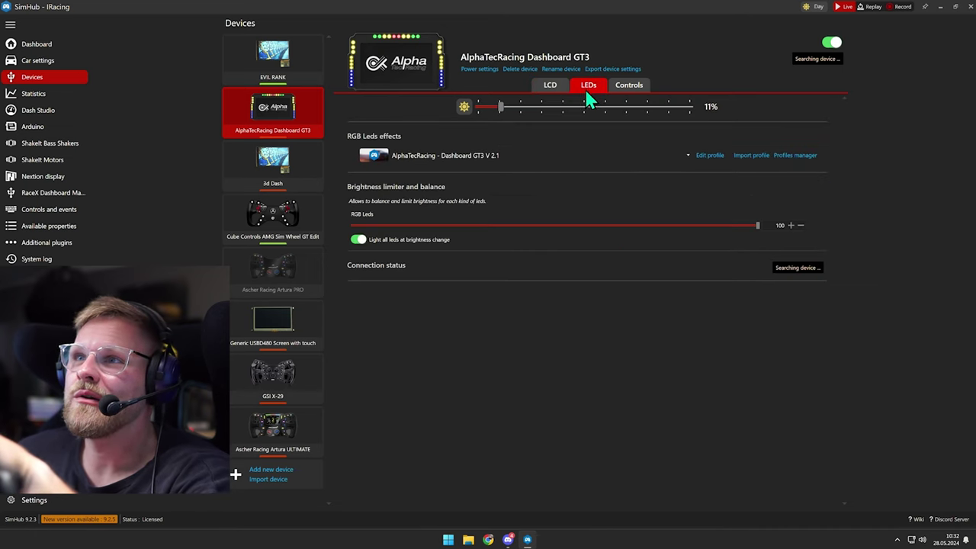
pyautogui.click(706, 156)
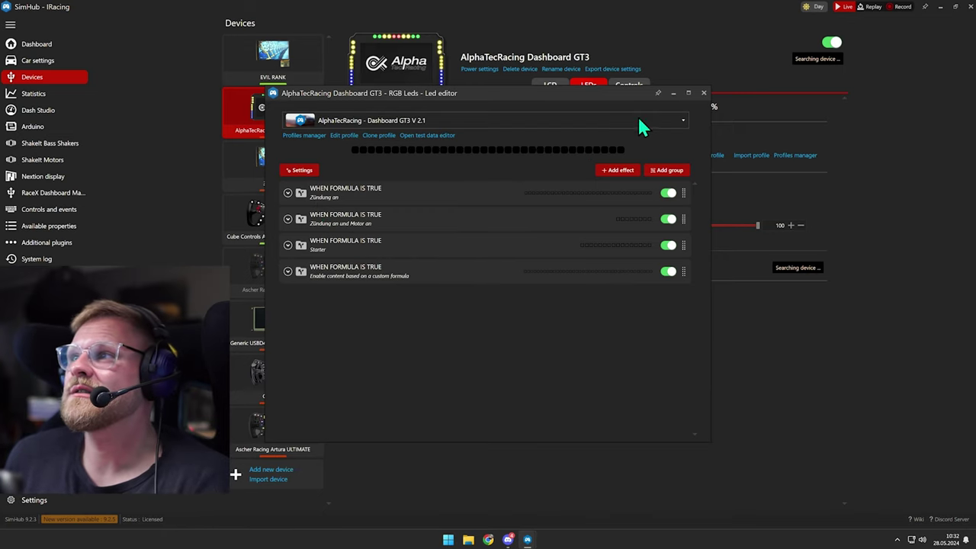
pyautogui.click(703, 93)
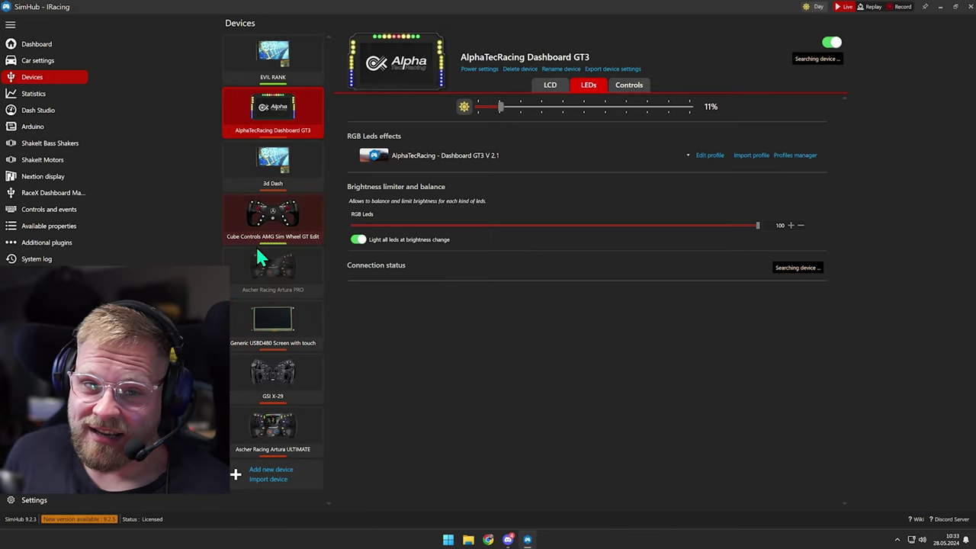
# - Examine the ShakeIt Bass Shakers channel maps of the ButtKicker Plus and DIY ButtKicker sound outputs
pyautogui.moveTo(305, 326)
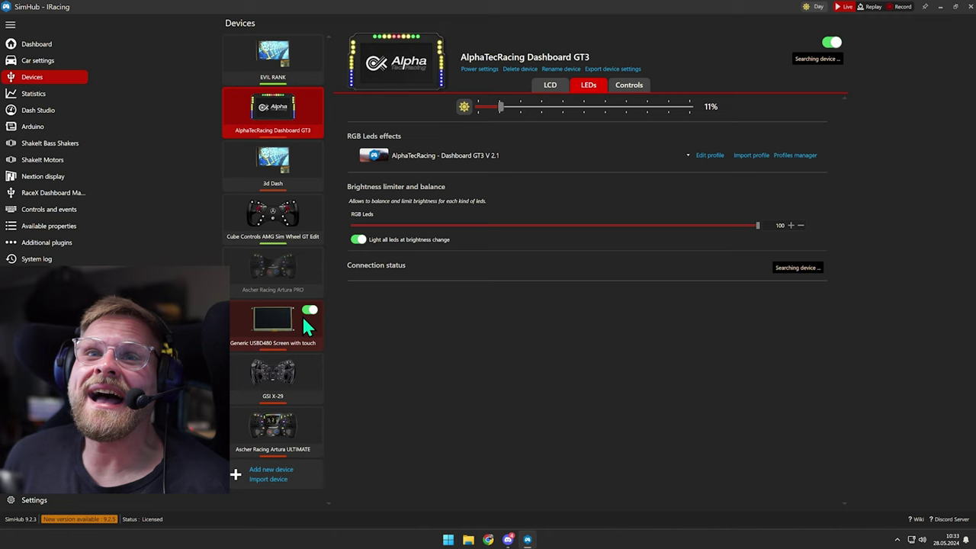
pyautogui.click(84, 144)
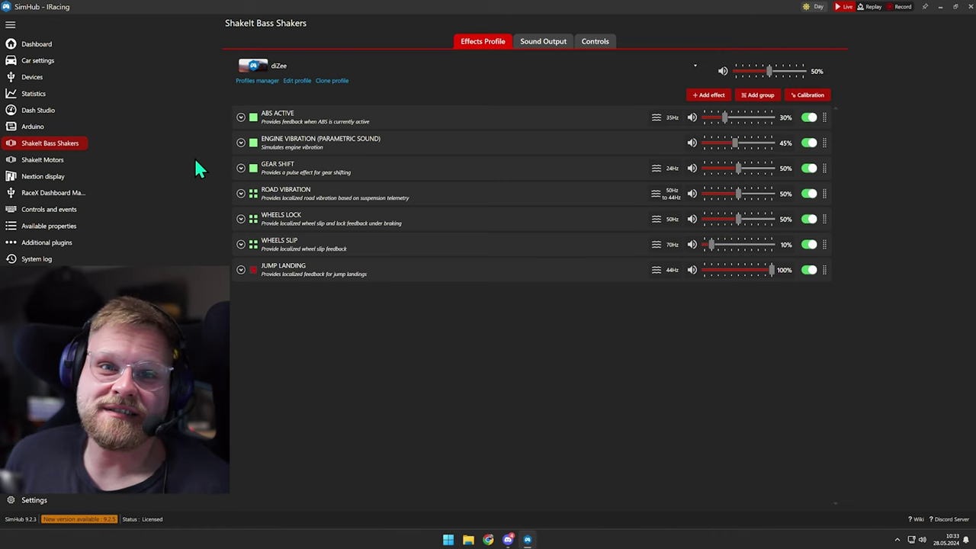
pyautogui.click(544, 47)
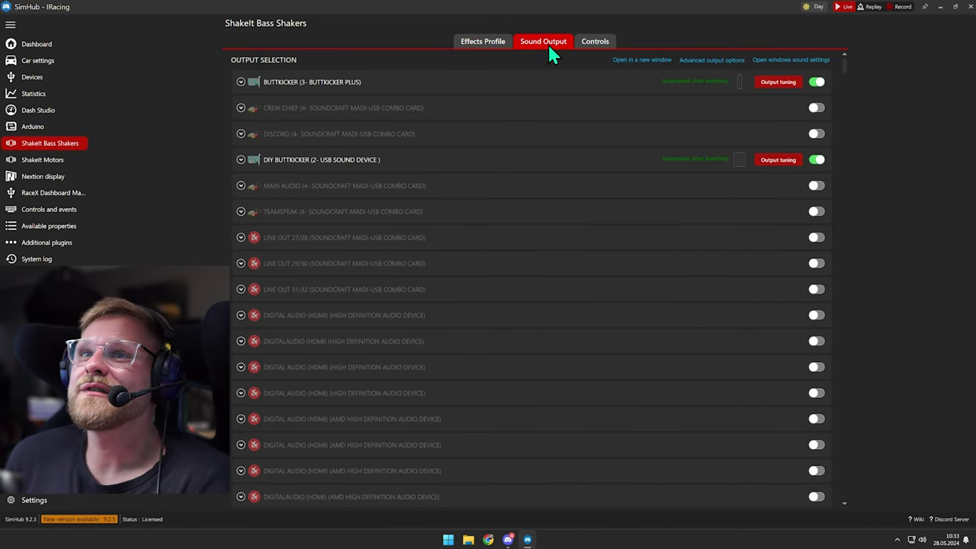
pyautogui.click(241, 83)
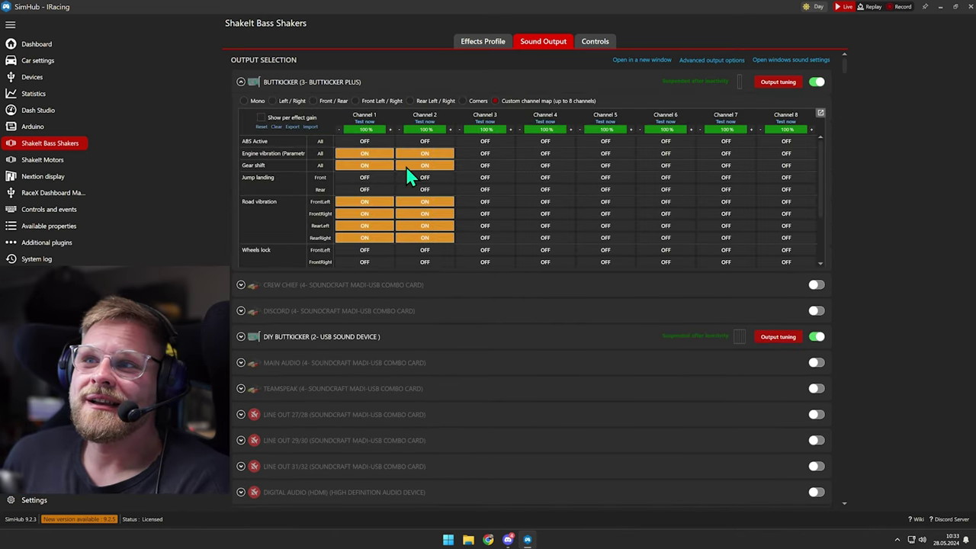
pyautogui.scroll(-2, 406, 169)
pyautogui.scroll(2, 406, 166)
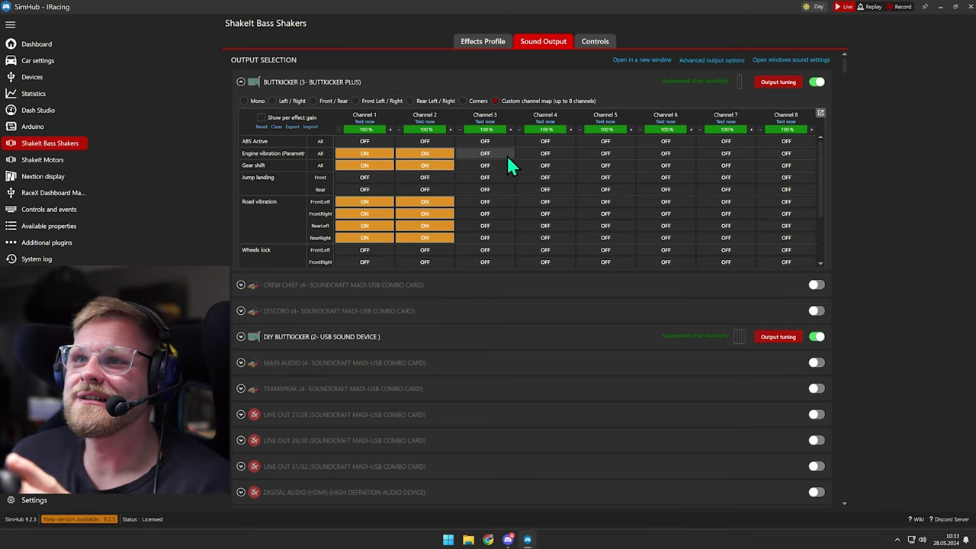
pyautogui.click(242, 83)
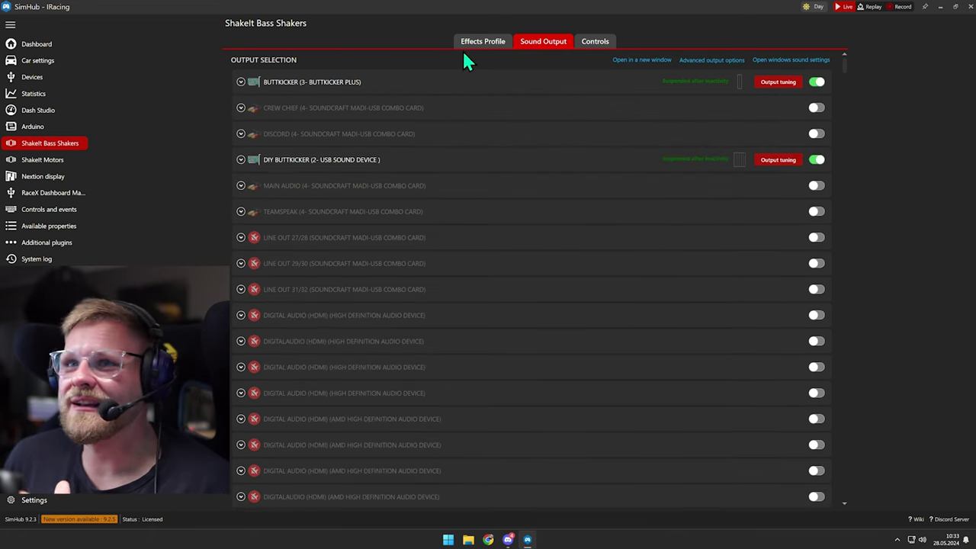
pyautogui.click(241, 160)
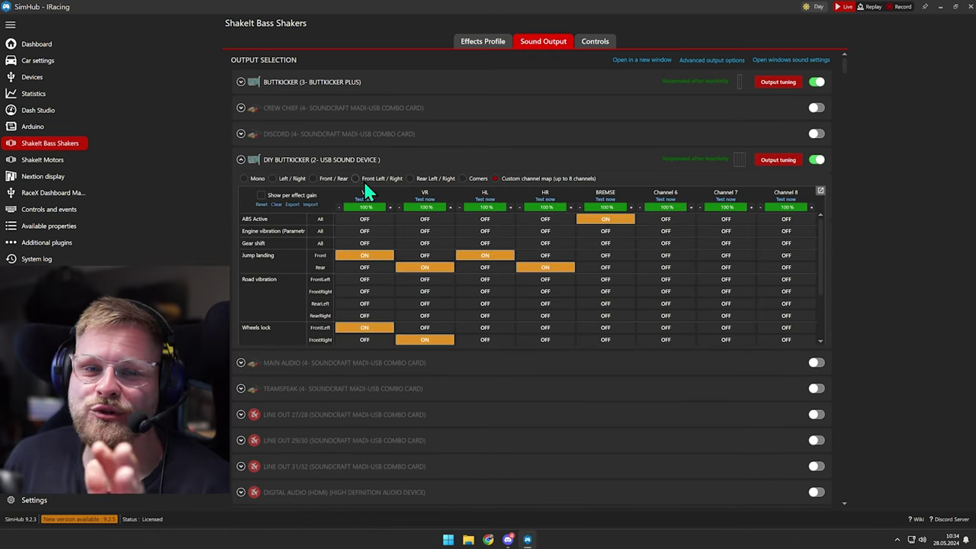
# - Test the ABS Active effect in the bass shaker effects profile and collapse its settings
pyautogui.click(483, 42)
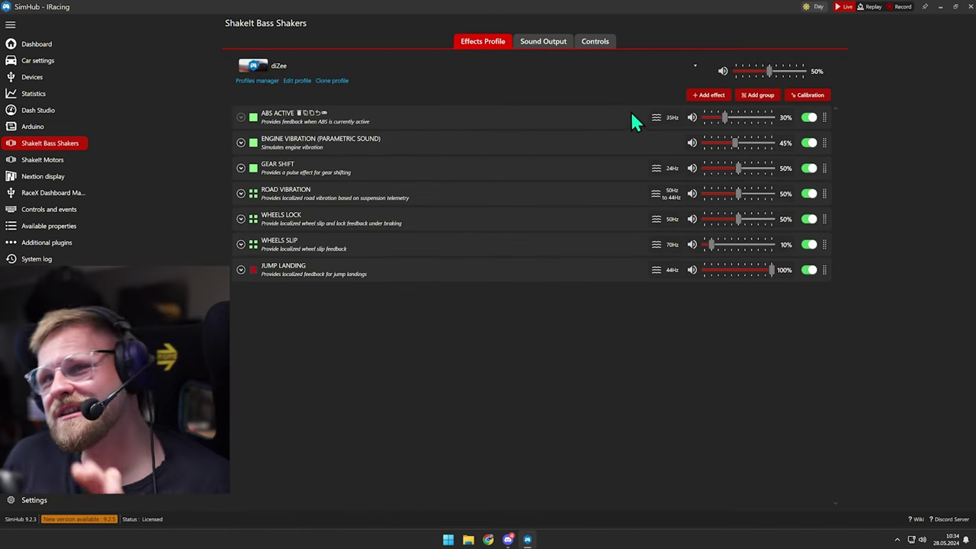
pyautogui.click(241, 117)
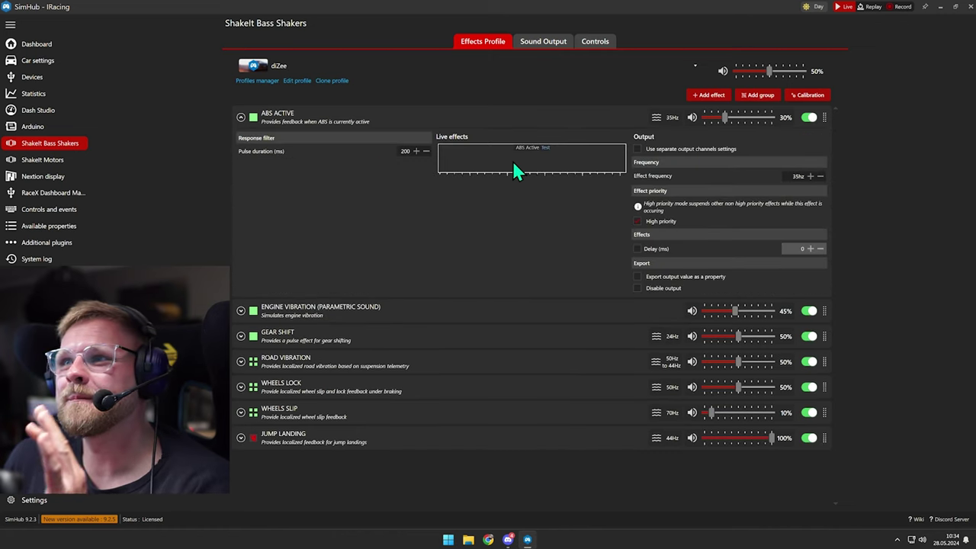
pyautogui.click(548, 148)
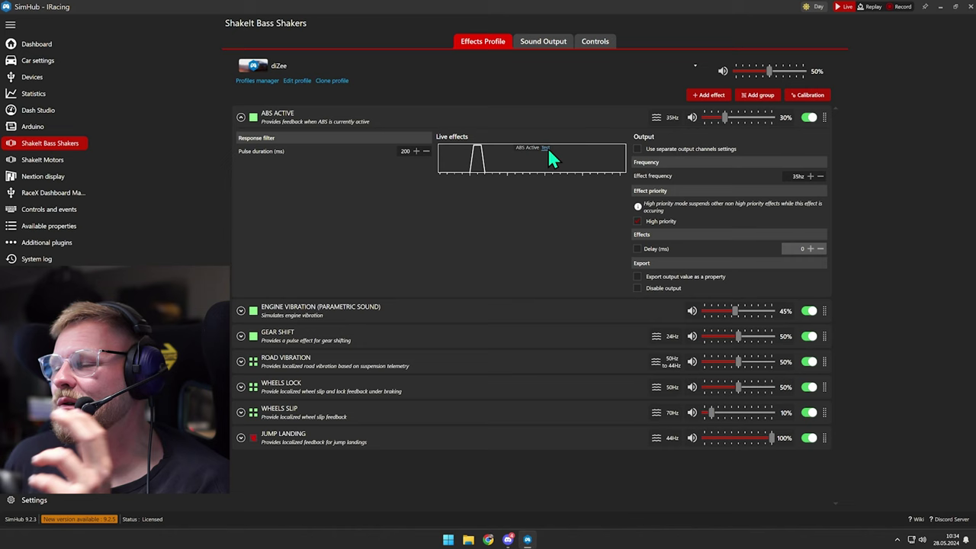
pyautogui.click(241, 118)
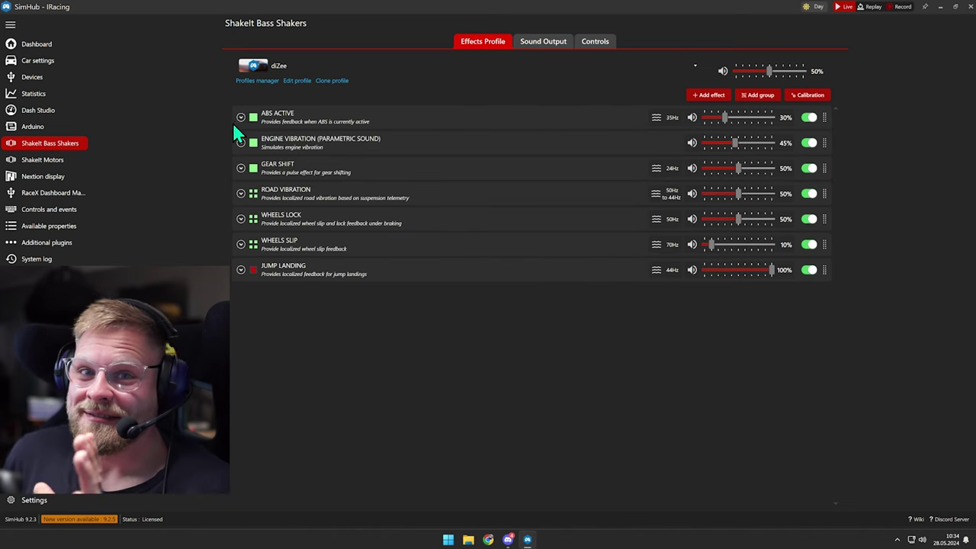
# - Examine the Arduino RGB Matrix effects that run under the custom formula while the game is running
pyautogui.click(59, 127)
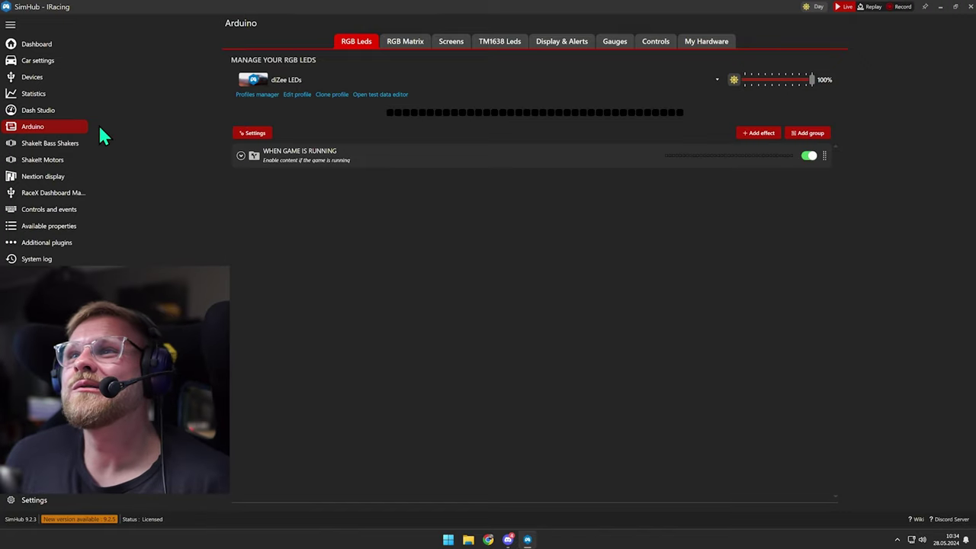
pyautogui.click(411, 40)
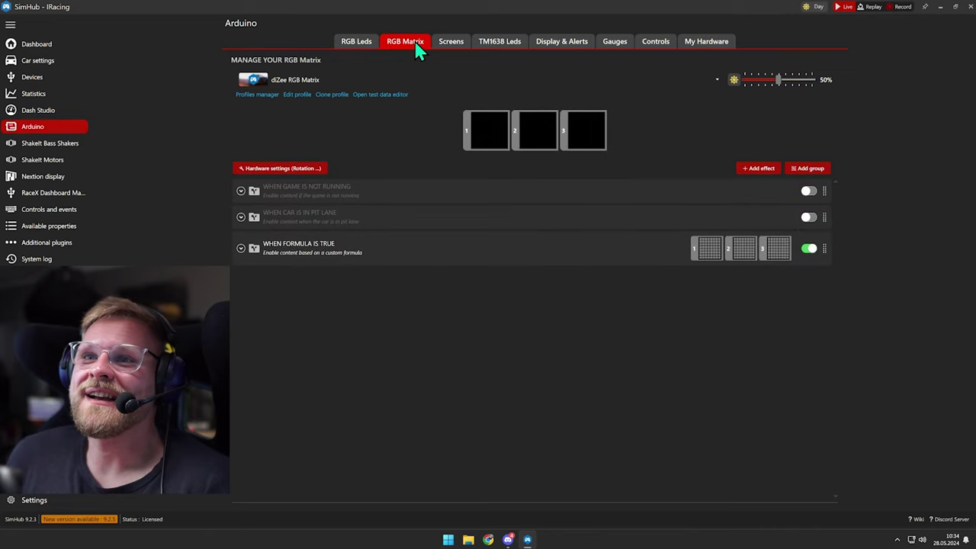
pyautogui.click(241, 249)
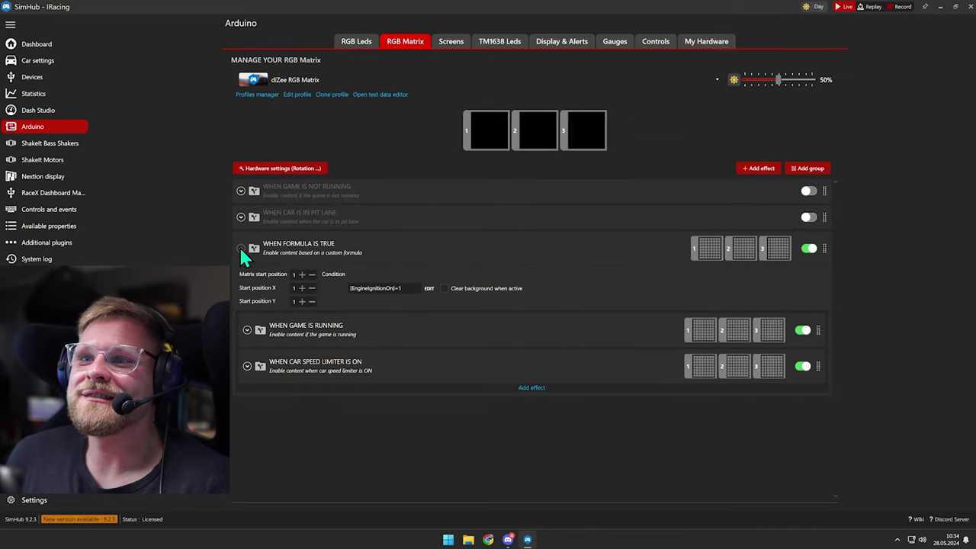
pyautogui.click(247, 329)
pyautogui.scroll(-2, 243, 324)
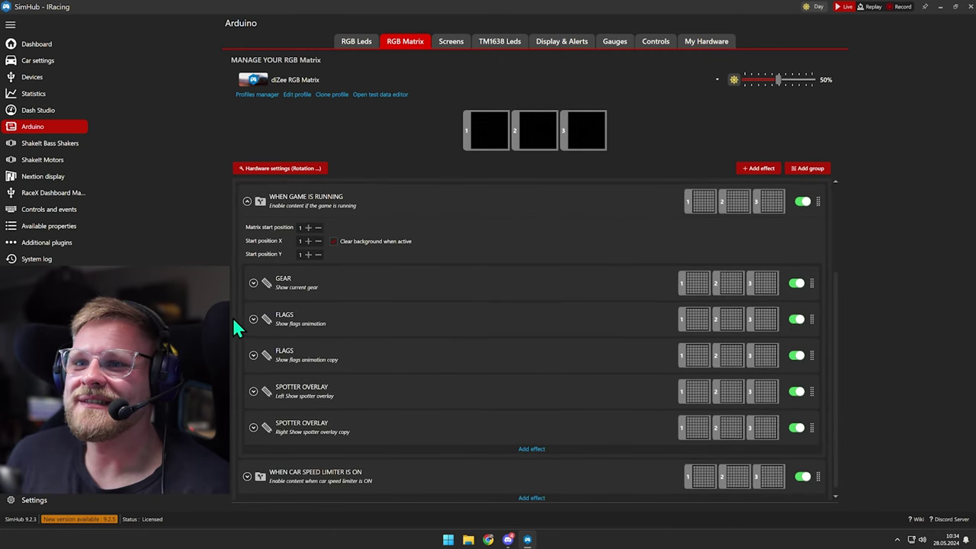
pyautogui.moveTo(277, 316)
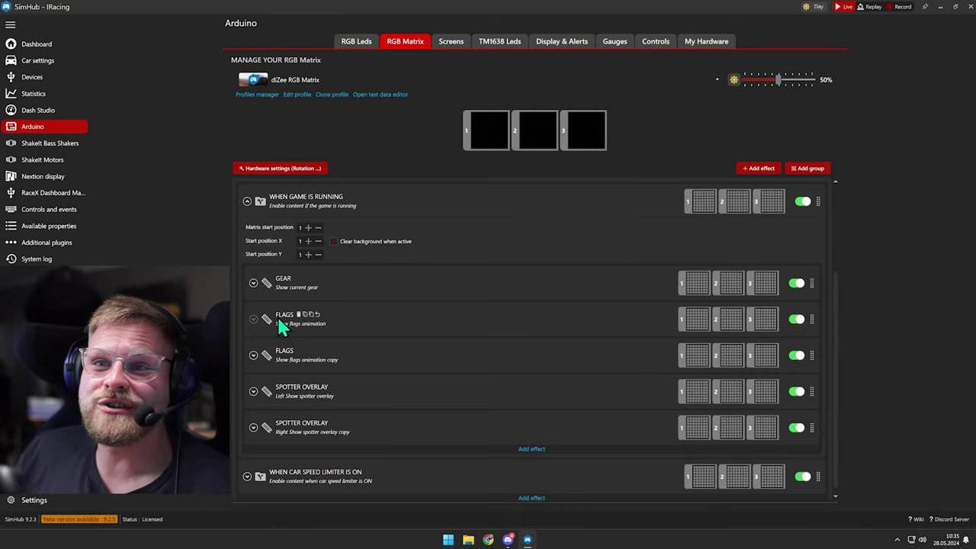
pyautogui.scroll(-1, 292, 318)
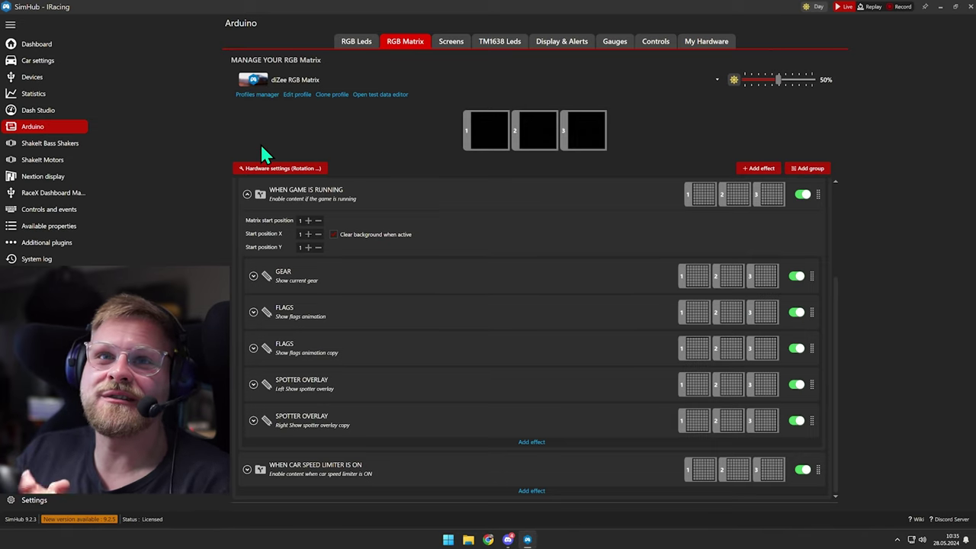
# - Copy the OBS browser address of the Lovely Dashboard in Dash Studio to the clipboard
pyautogui.click(49, 108)
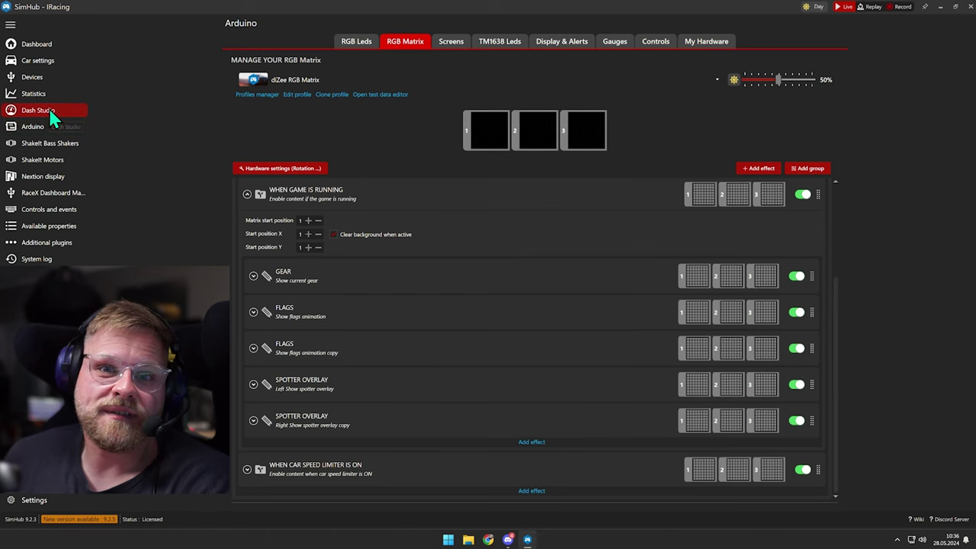
pyautogui.moveTo(279, 192)
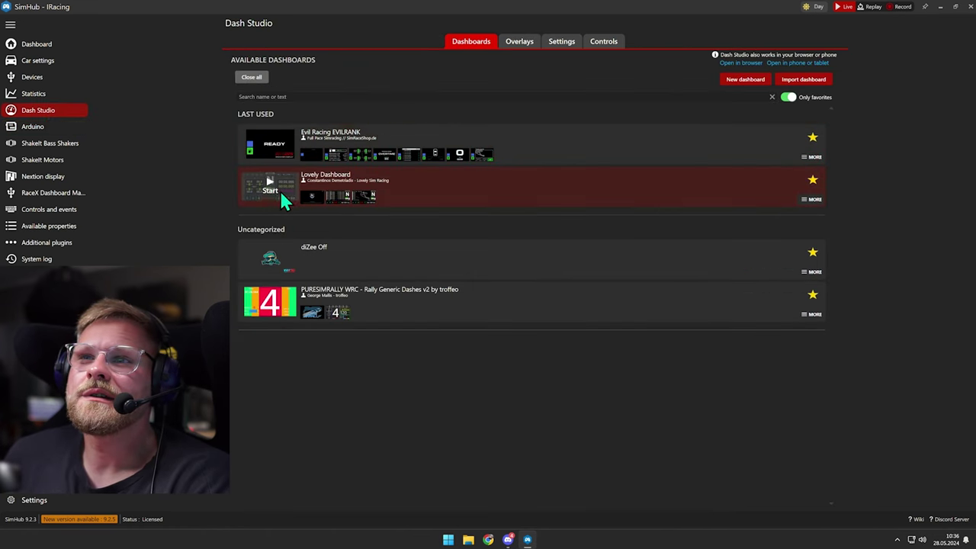
pyautogui.click(809, 201)
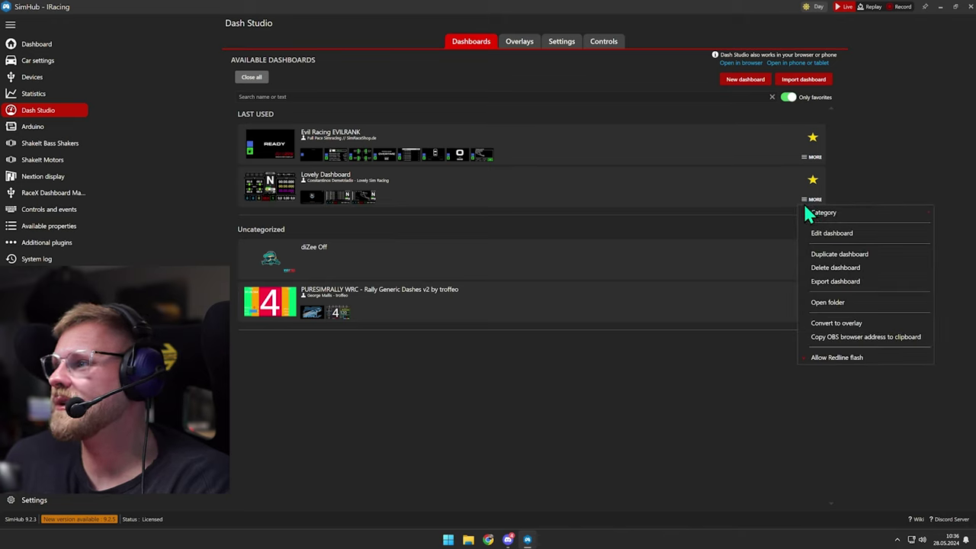
pyautogui.click(855, 339)
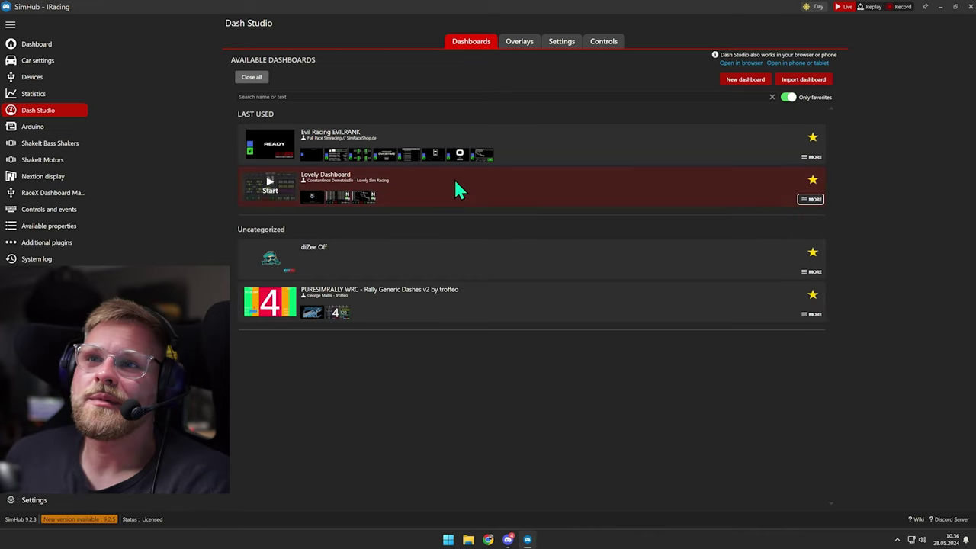
# - Run the Lovely Dashboard in windowed mode, resize and reposition its window as a preview, and close it
pyautogui.click(270, 188)
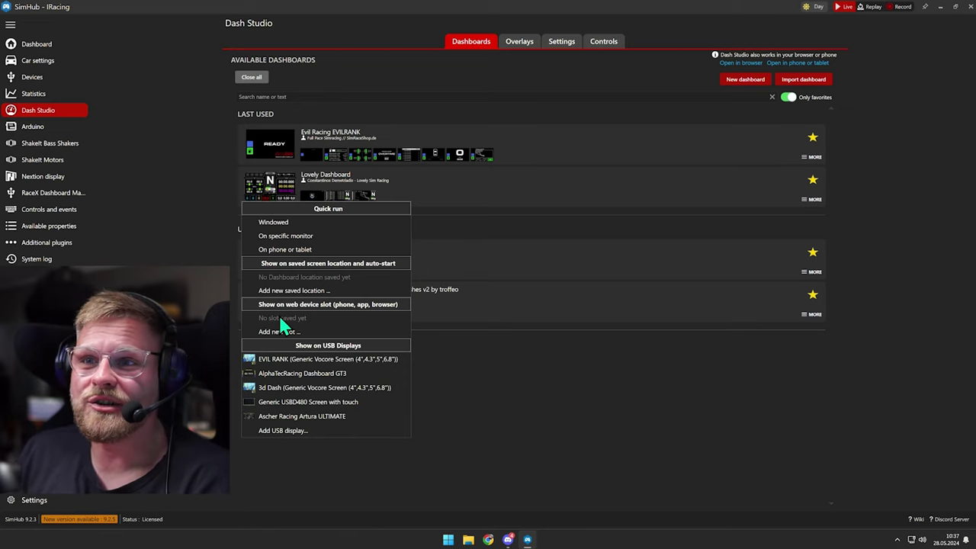
pyautogui.click(302, 223)
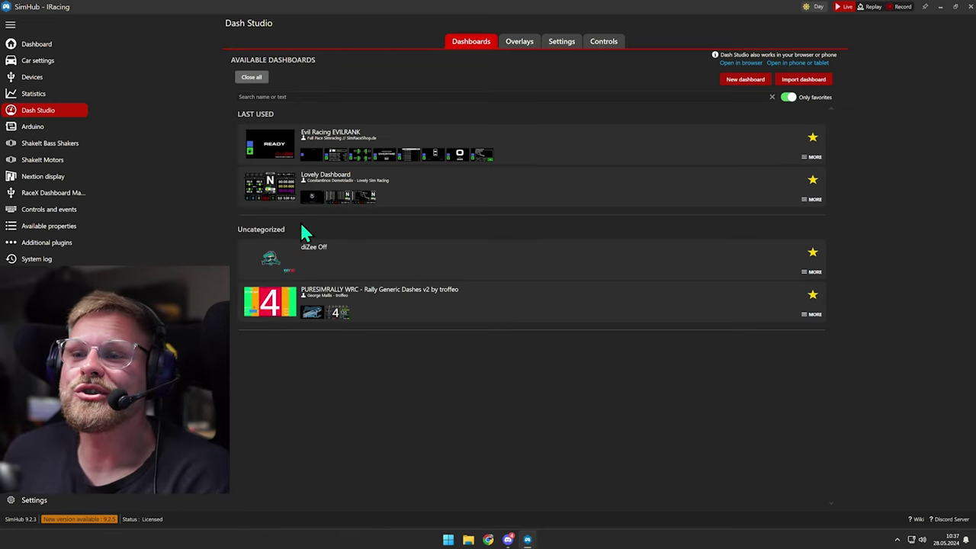
pyautogui.moveTo(283, 90); pyautogui.dragTo(503, 127)
pyautogui.moveTo(649, 115); pyautogui.dragTo(548, 122)
pyautogui.moveTo(428, 128); pyautogui.dragTo(515, 396)
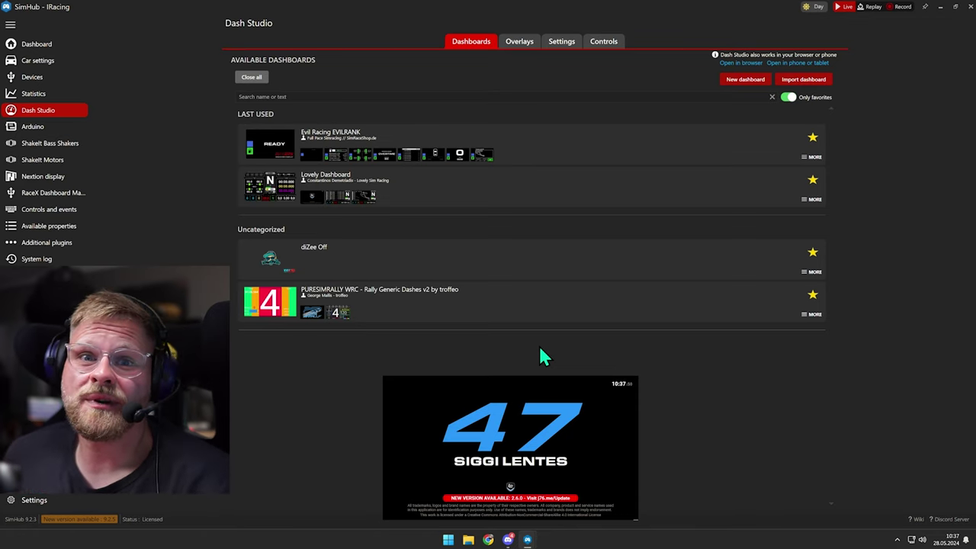
pyautogui.click(630, 383)
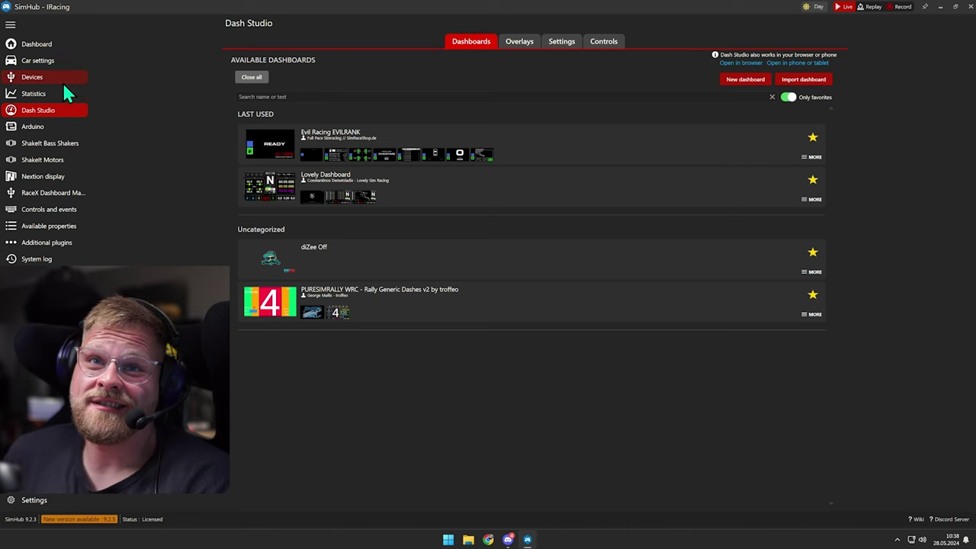
# - Review the default car settings, browse the per car overrides list, and show the overrides for the Ferrari 296 GT3
pyautogui.click(50, 62)
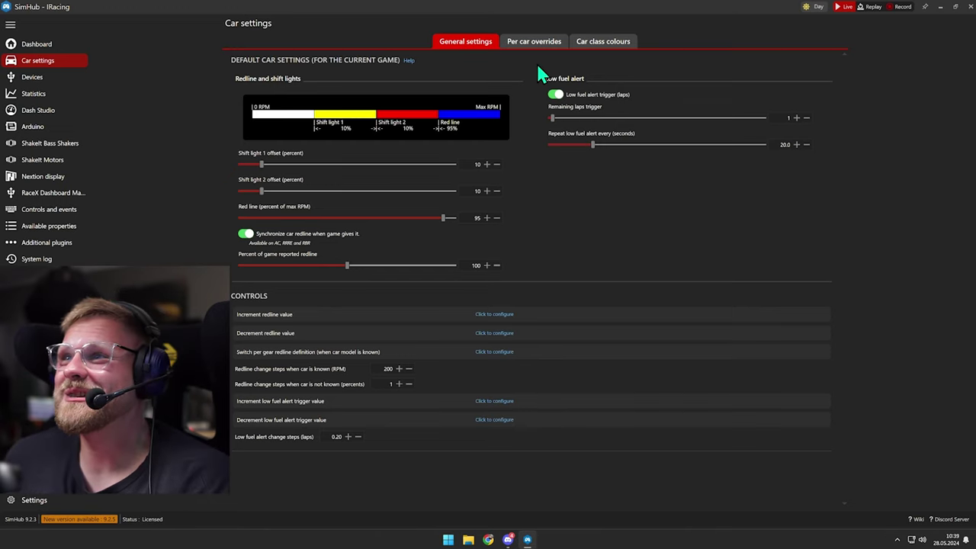
pyautogui.click(527, 44)
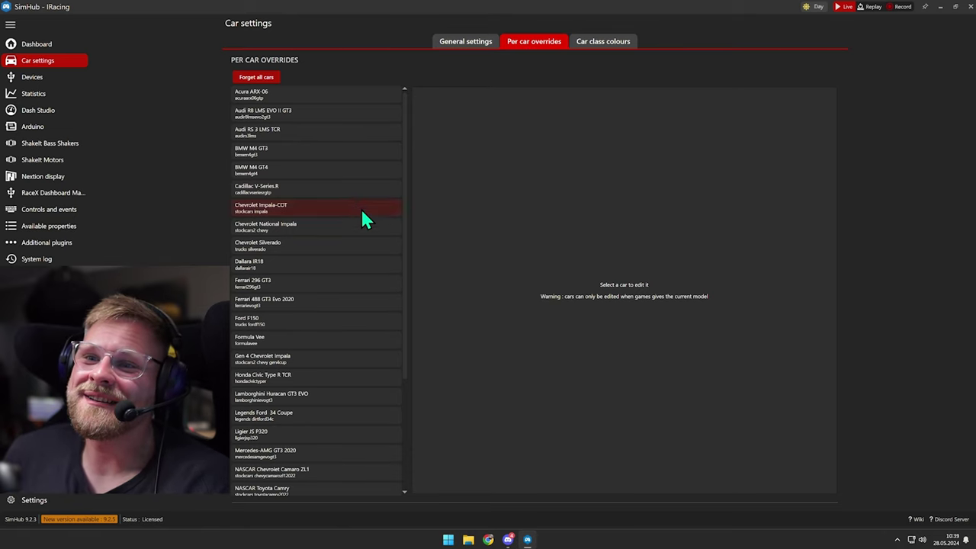
pyautogui.scroll(-4, 364, 213)
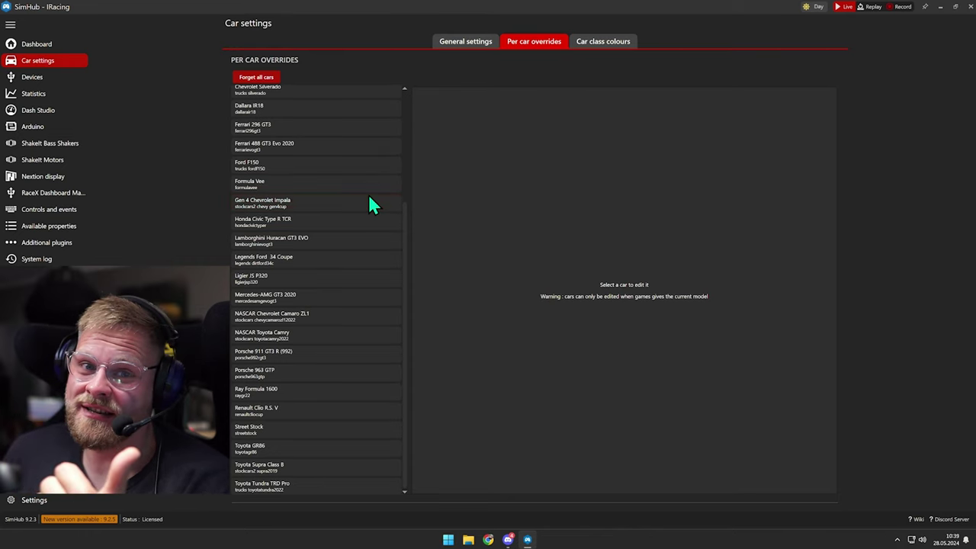
pyautogui.scroll(3, 369, 198)
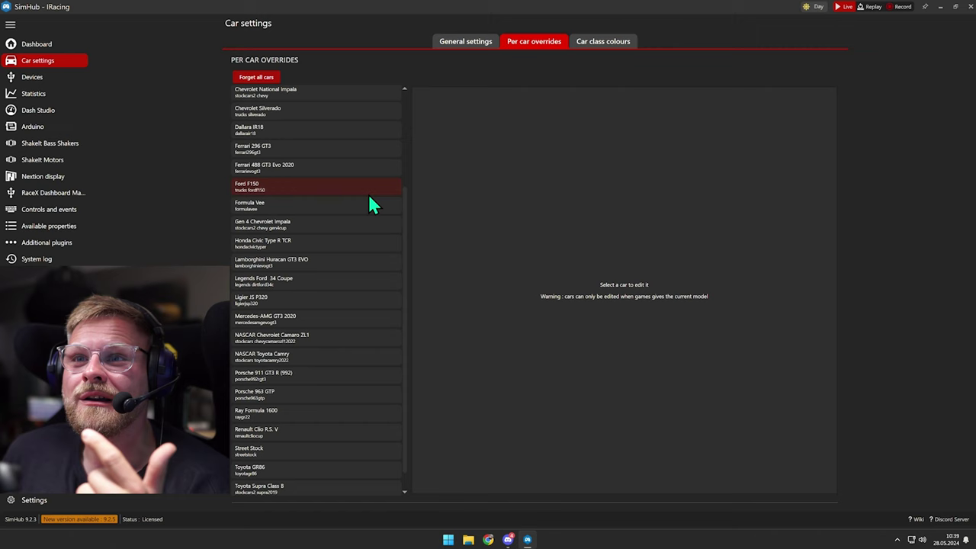
pyautogui.scroll(1, 358, 199)
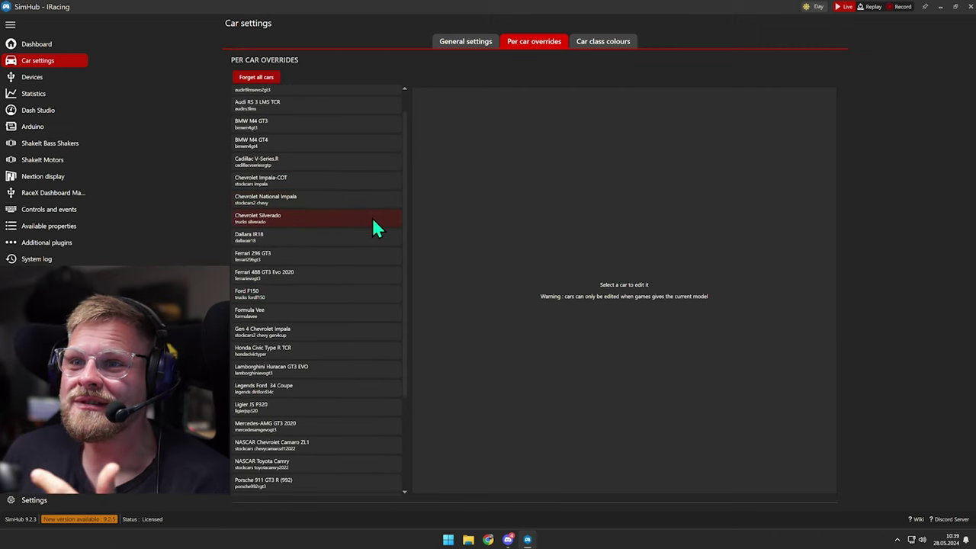
pyautogui.click(275, 256)
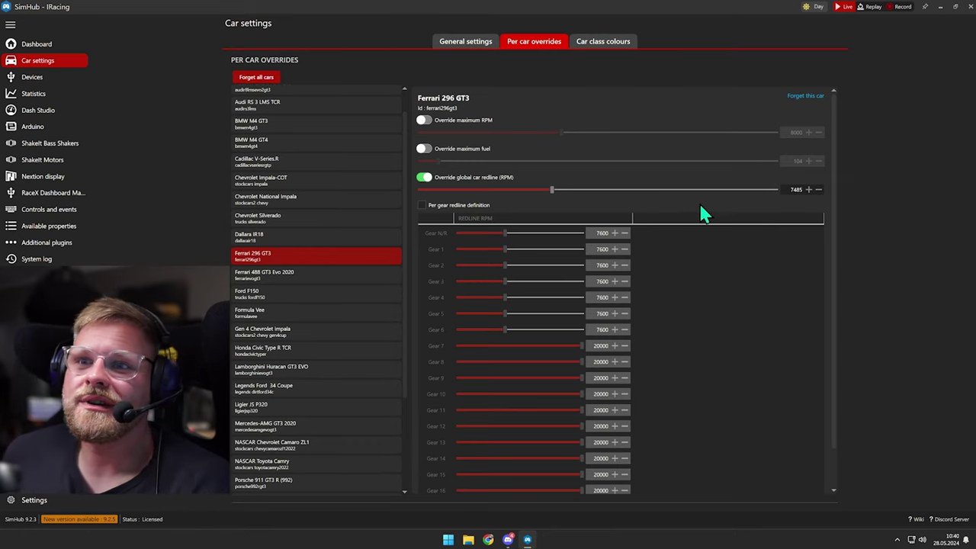
# - Lower the global redline override of the Mercedes-AMG GT3 2020 to 7144 RPM and restore it to 7150 RPM
pyautogui.scroll(1, 310, 294)
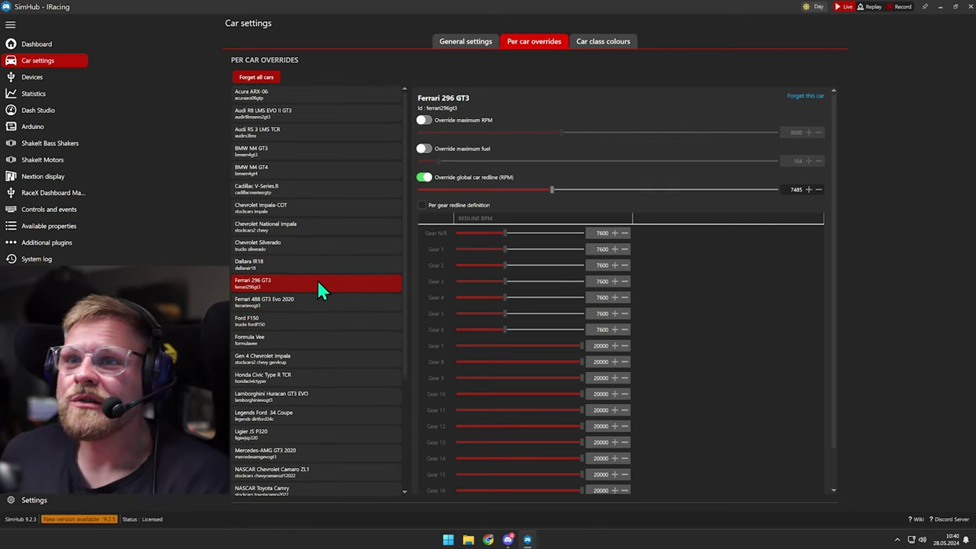
pyautogui.scroll(-3, 323, 268)
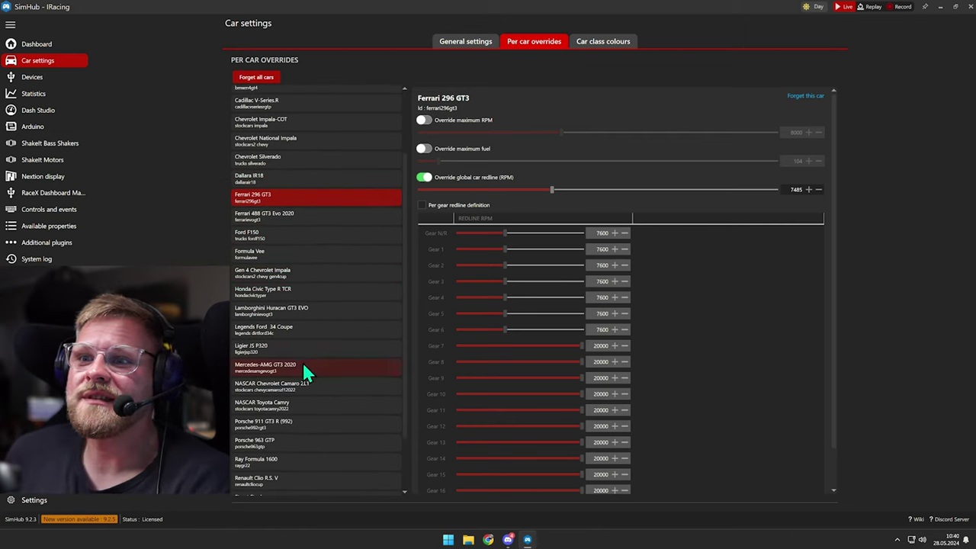
pyautogui.click(304, 372)
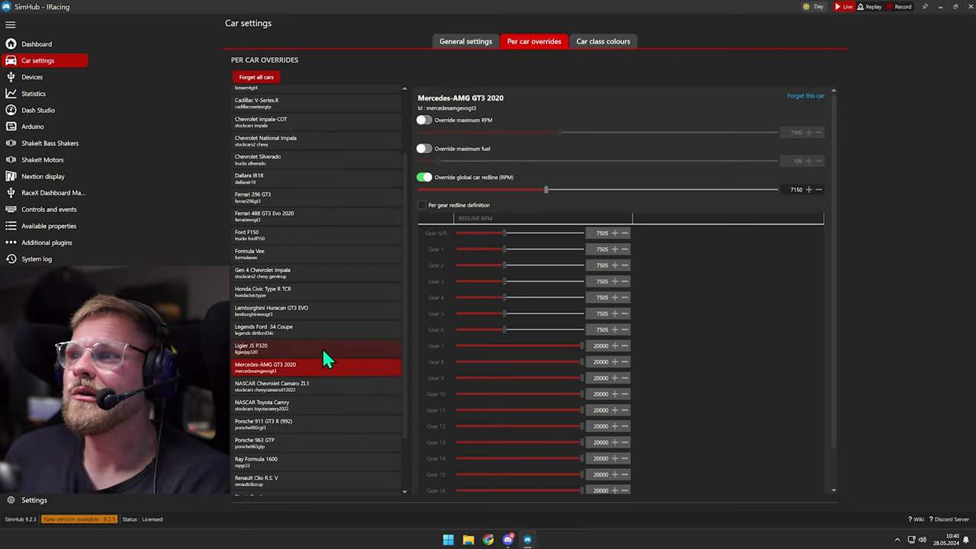
pyautogui.click(817, 189)
pyautogui.click(817, 189)
pyautogui.click(817, 190)
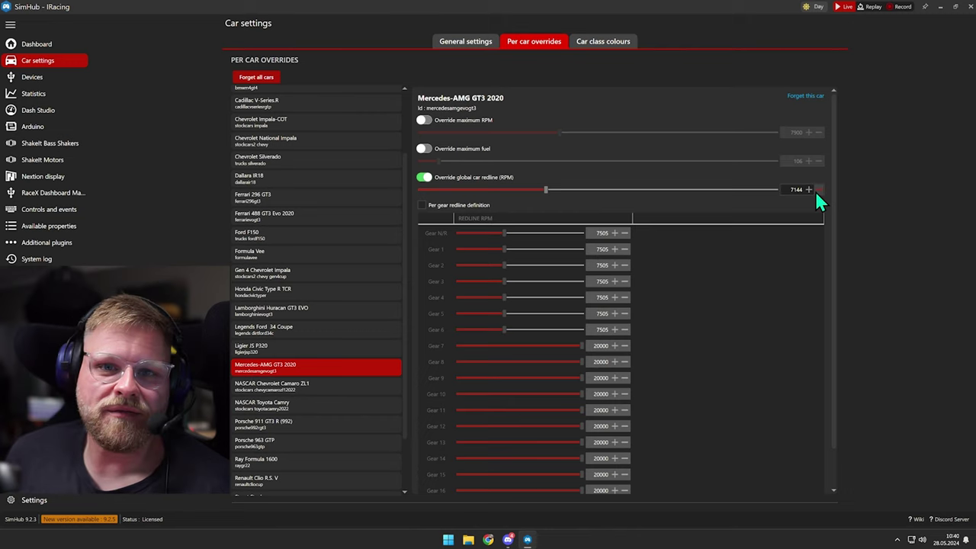
pyautogui.click(809, 189)
pyautogui.click(808, 190)
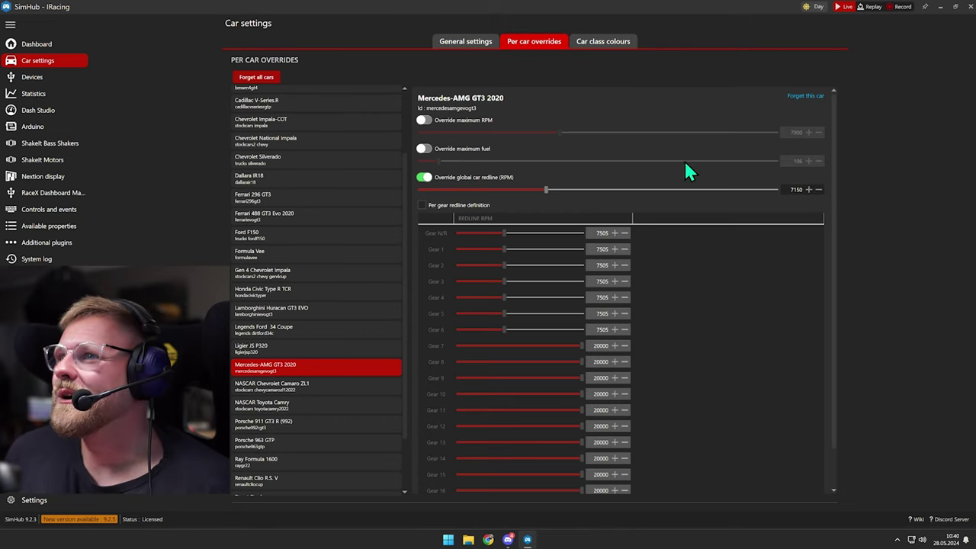
# - Examine the Mercedes-AMG's per gear redline values and the car class colours, and return to the general car settings
pyautogui.scroll(-1, 614, 229)
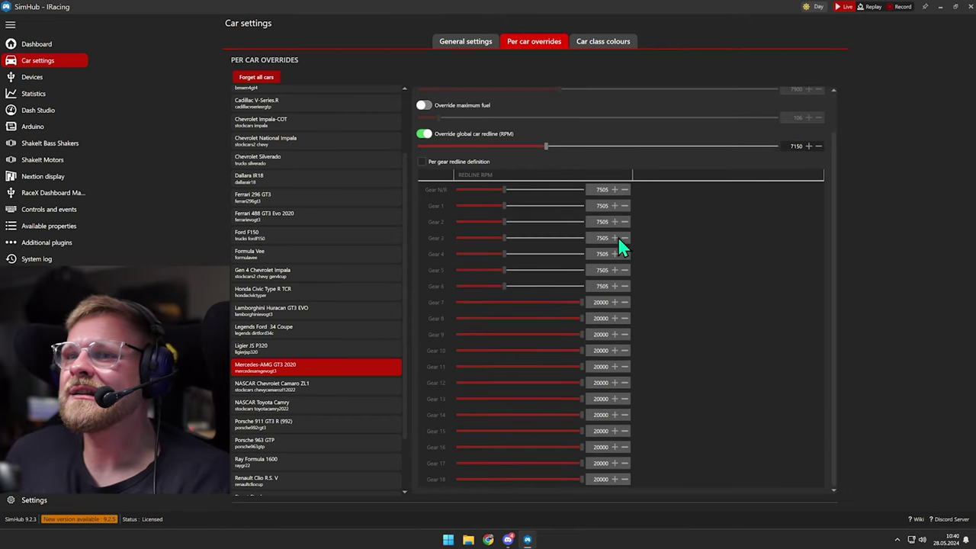
pyautogui.scroll(1, 614, 229)
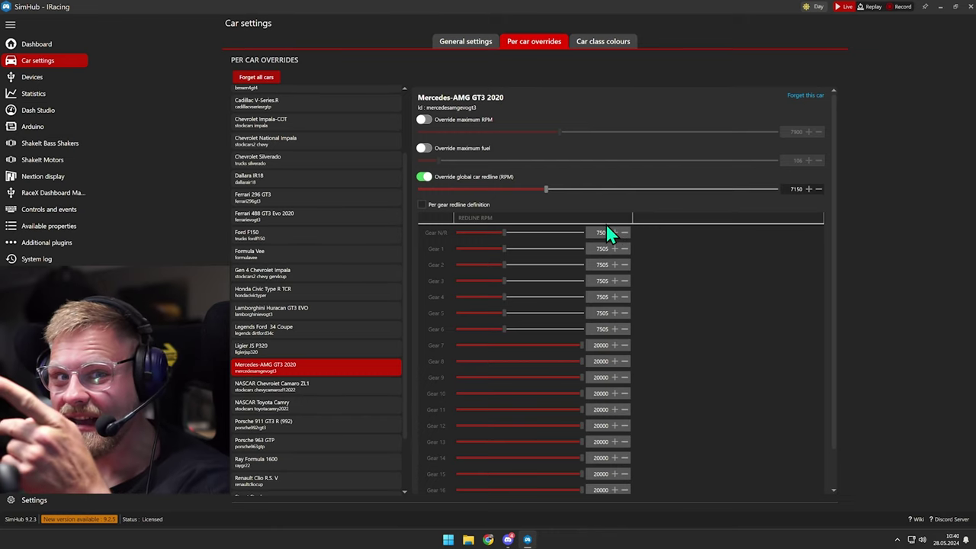
pyautogui.click(603, 41)
pyautogui.click(440, 44)
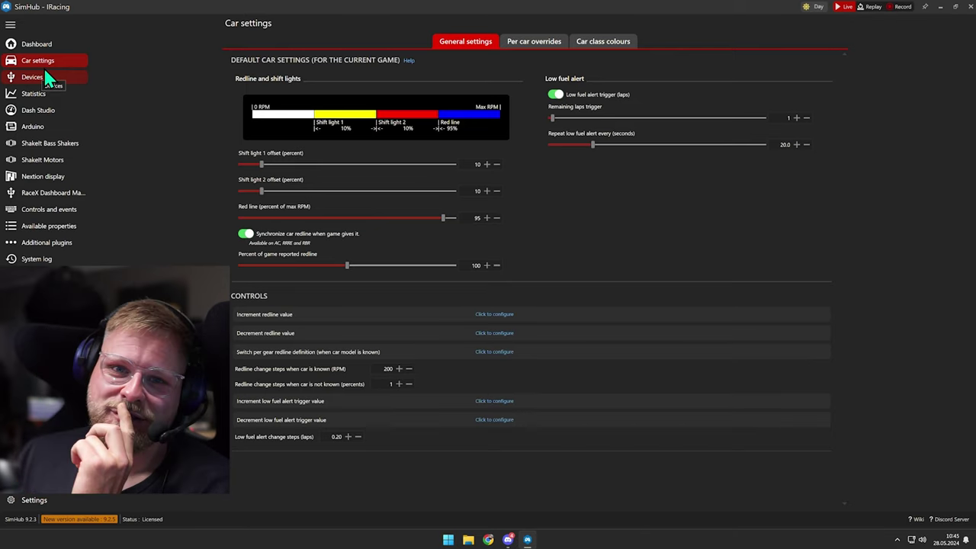
# - Map the controller input AC190_B00 with press type During to the simulated key Z in the keyboard emulation settings
pyautogui.click(48, 212)
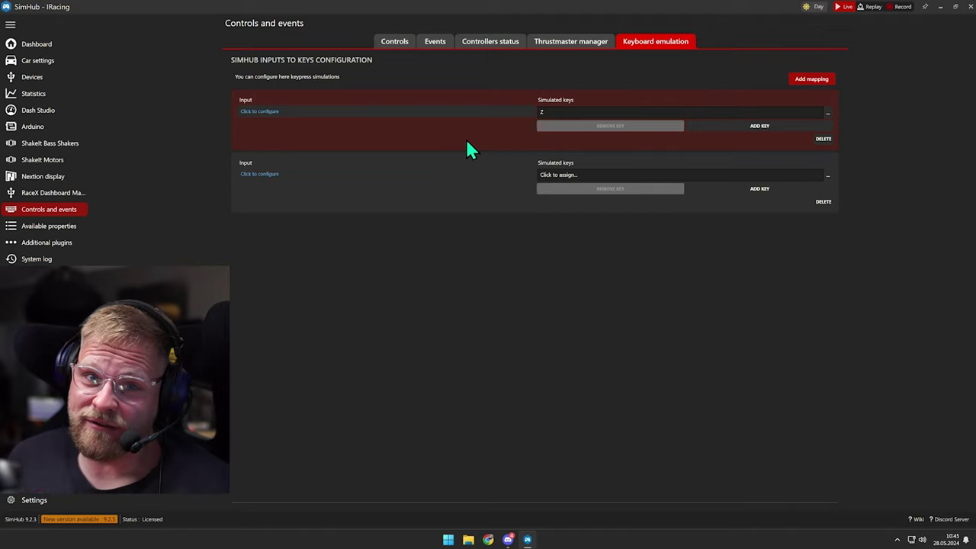
pyautogui.click(552, 113)
pyautogui.press('z')
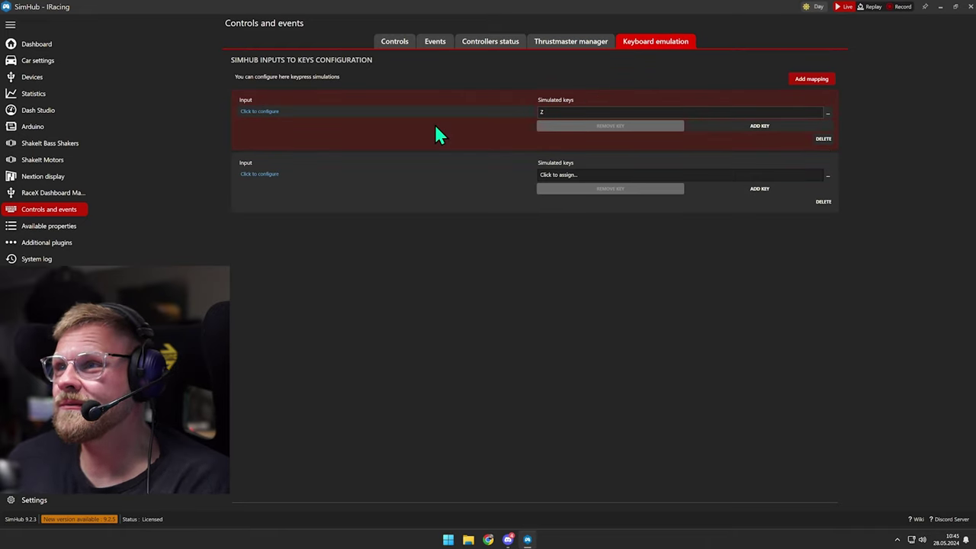
pyautogui.click(267, 114)
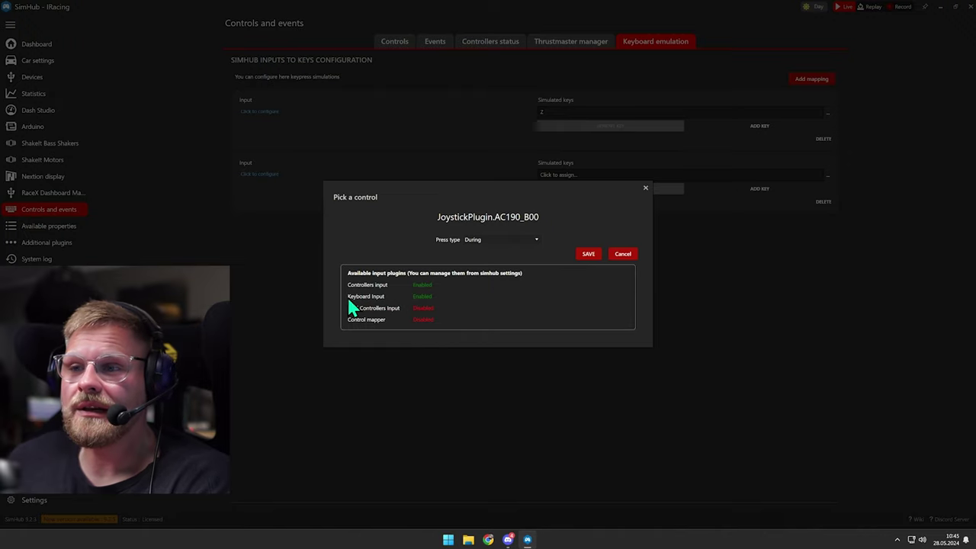
pyautogui.click(585, 254)
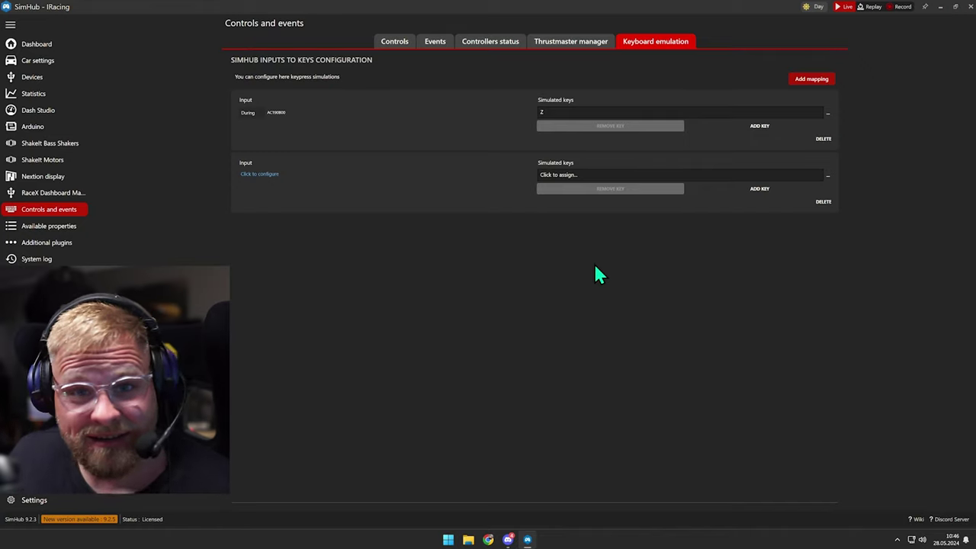
# - Switch to the Windows text editor, test the Z key mapping by filling a new tab with z characters, and close the editor
pyautogui.press('super')
pyautogui.write('editor')
pyautogui.press('Return')
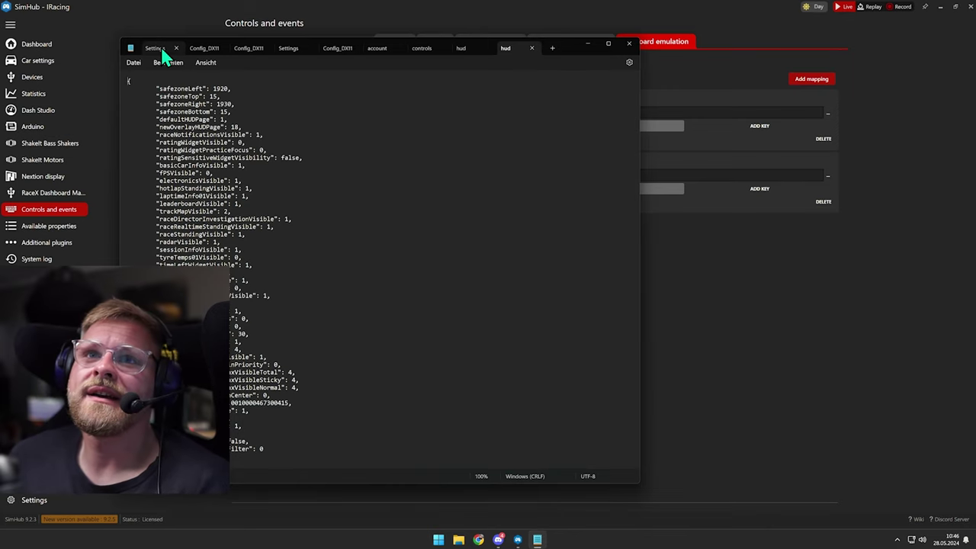
pyautogui.click(134, 62)
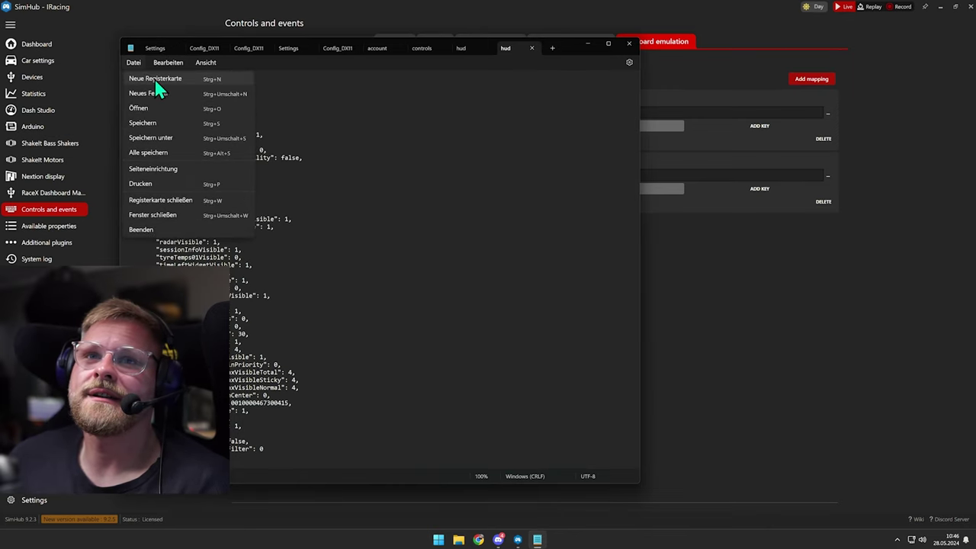
pyautogui.click(154, 78)
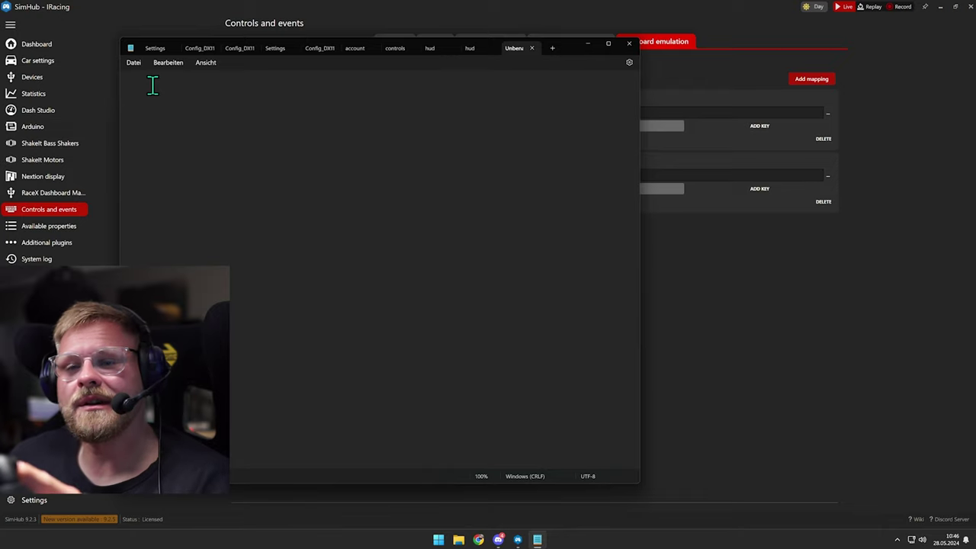
pyautogui.write('zzzzzzzzzzzzzzzzzzzzzzz')
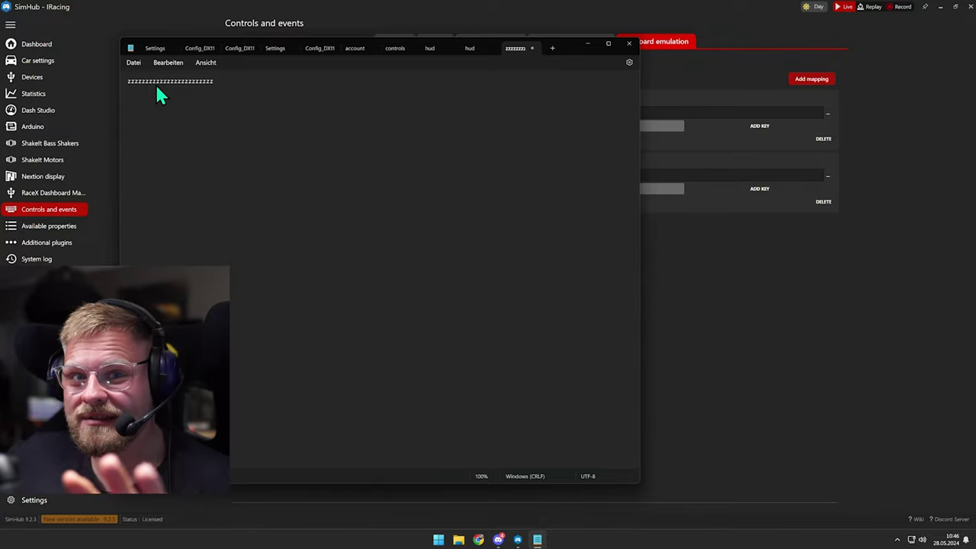
pyautogui.click(629, 45)
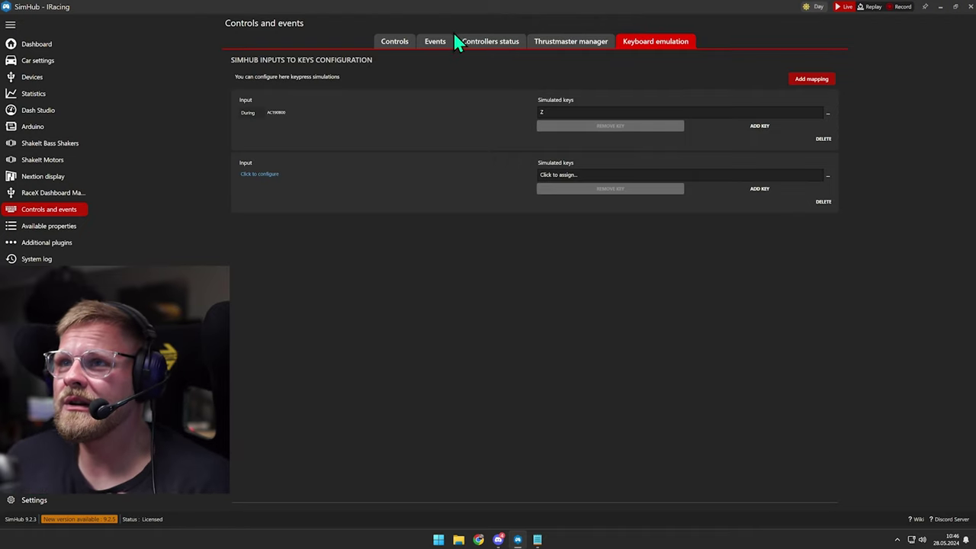
# - Start a new controller mapping and examine the available target actions, from AudioControlPlugin through GraphicalDashPlugin to IRacingExtraProperties
pyautogui.click(407, 43)
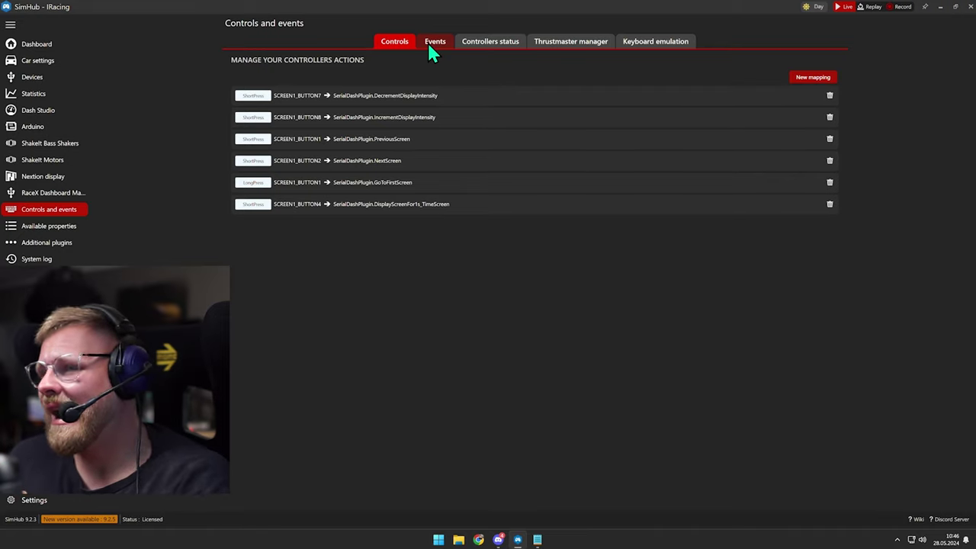
pyautogui.click(810, 77)
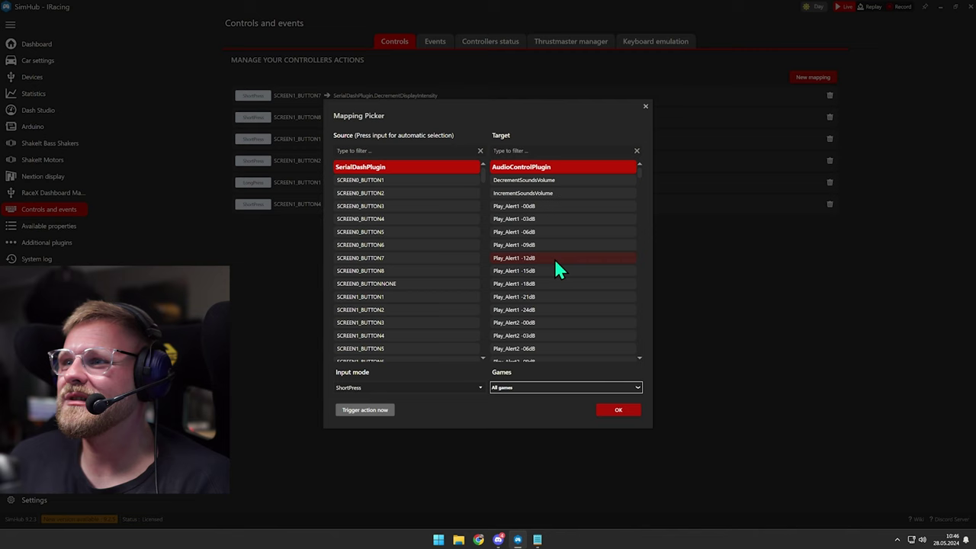
pyautogui.scroll(-5, 564, 259)
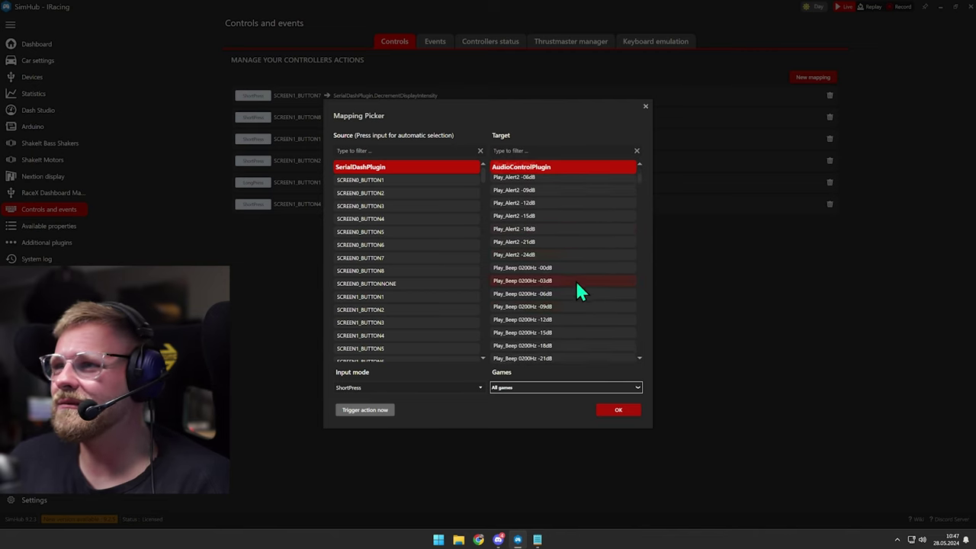
pyautogui.scroll(-10, 577, 286)
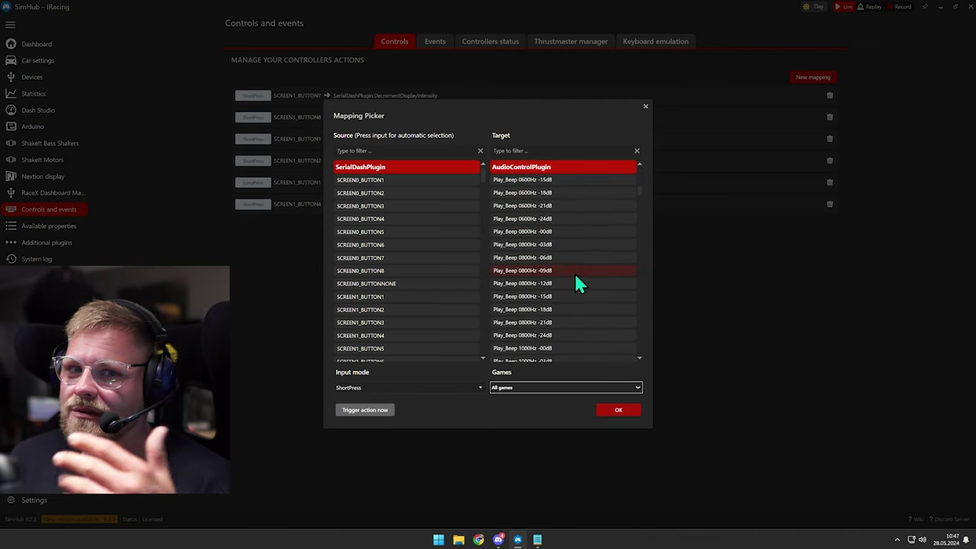
pyautogui.scroll(-8, 576, 278)
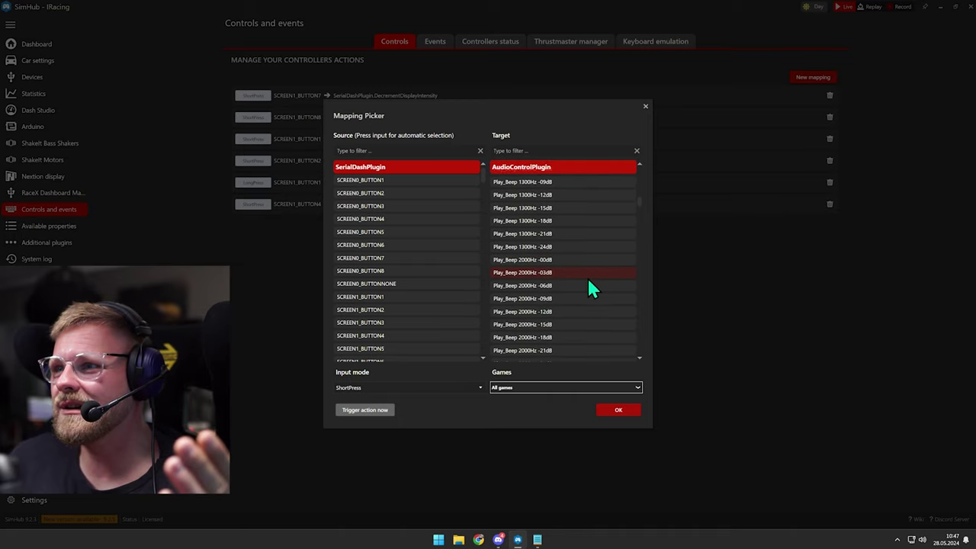
pyautogui.scroll(-3, 593, 282)
pyautogui.moveTo(639, 204); pyautogui.dragTo(648, 232)
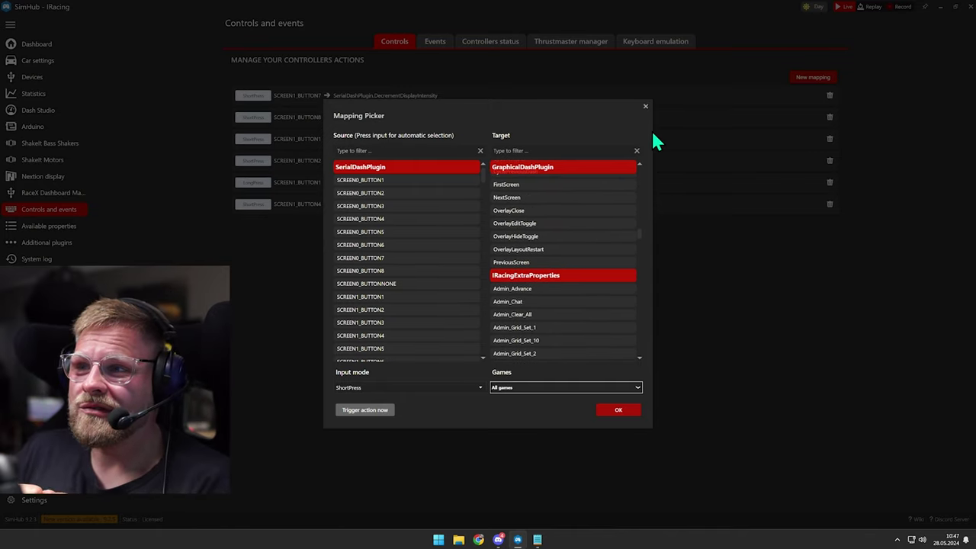